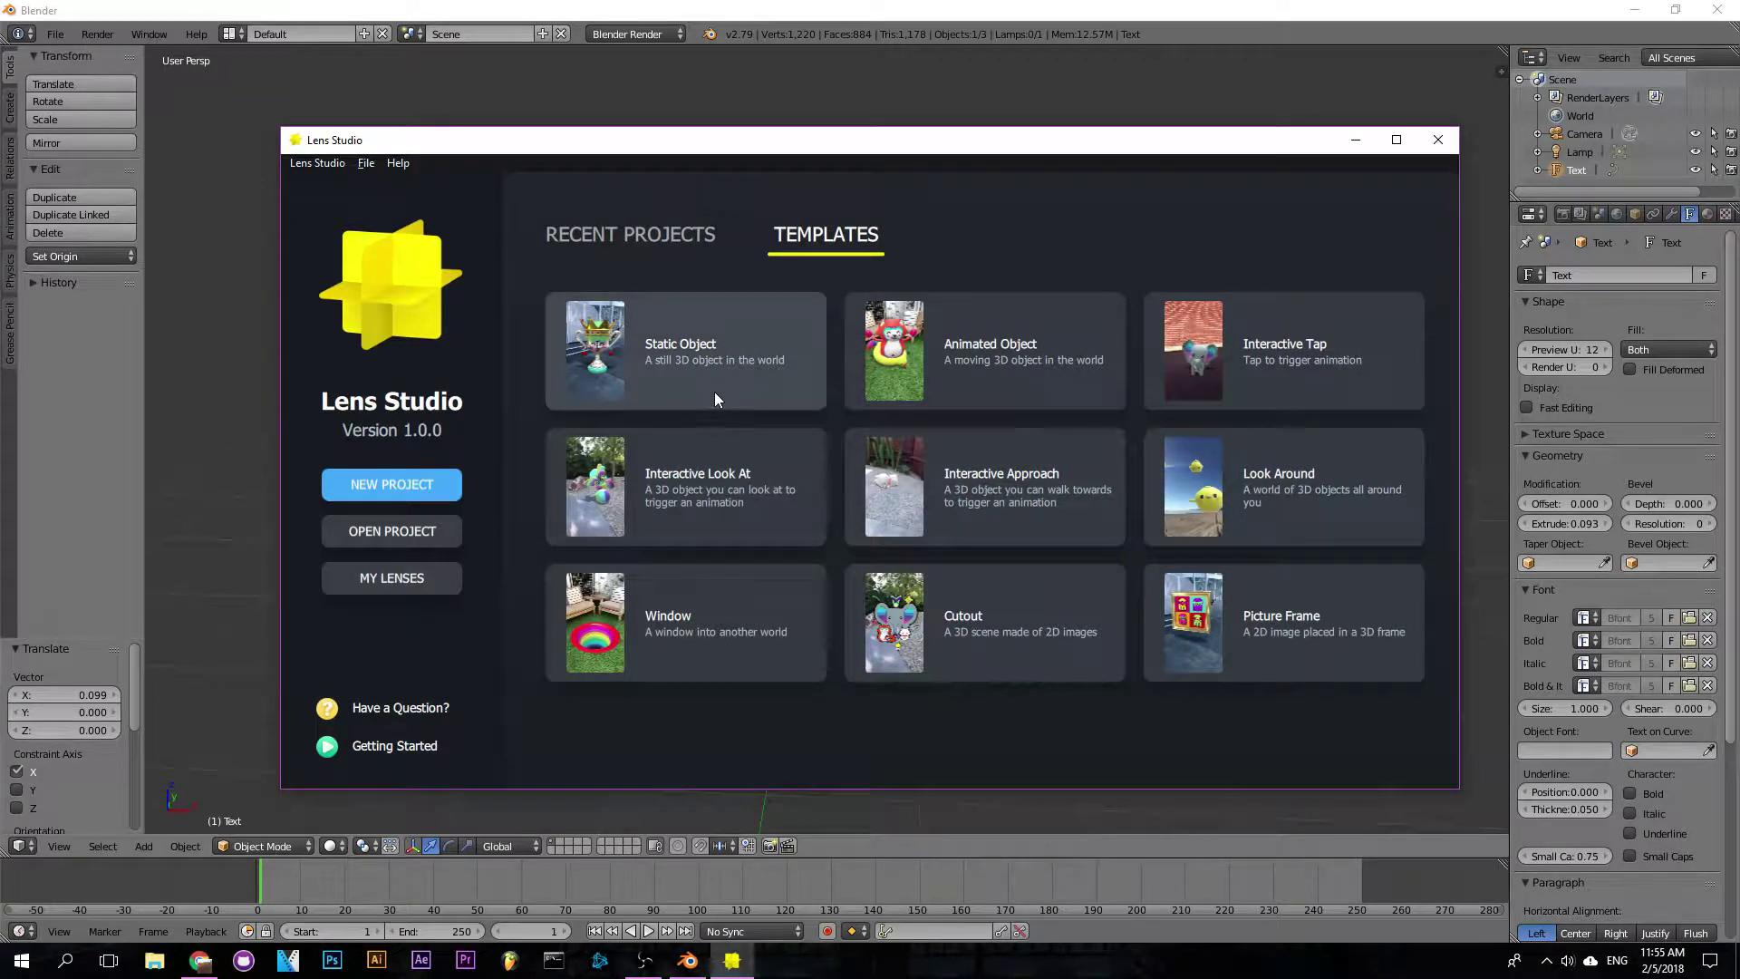
Step: Create a new project from the Static Object template
left_click(710, 357)
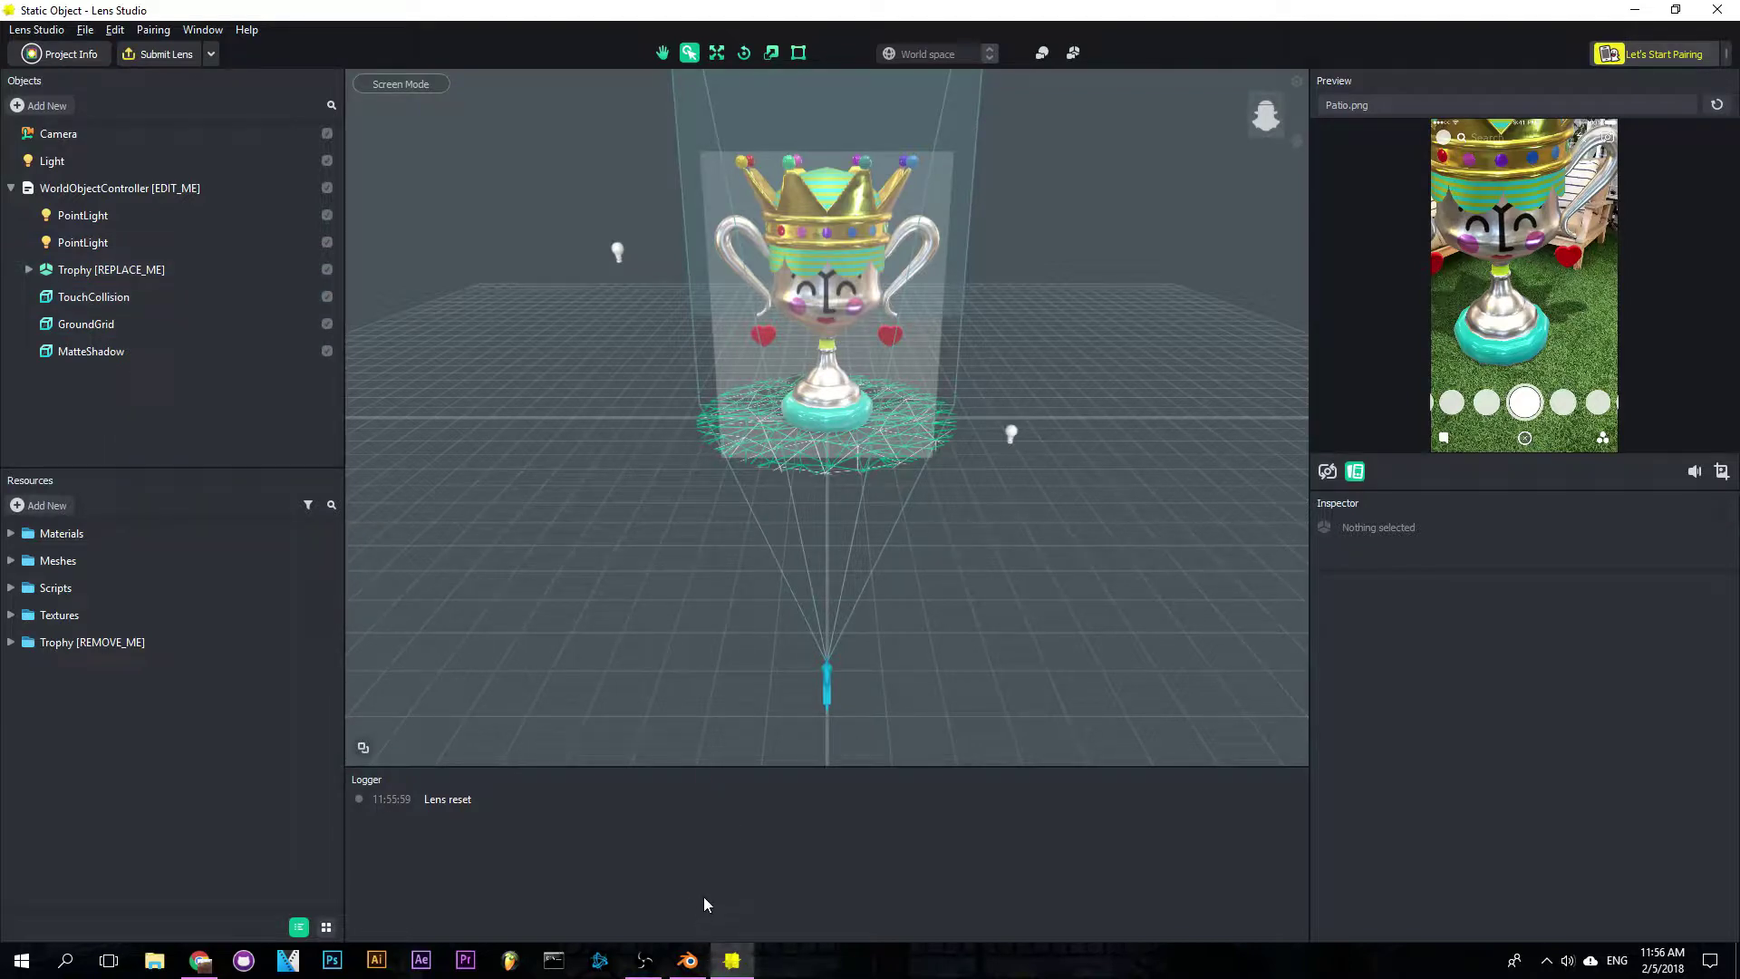
Step: Switch to Blender and shift the 3D TUTORIAL text about 0.03 along the X axis
left_click(689, 961)
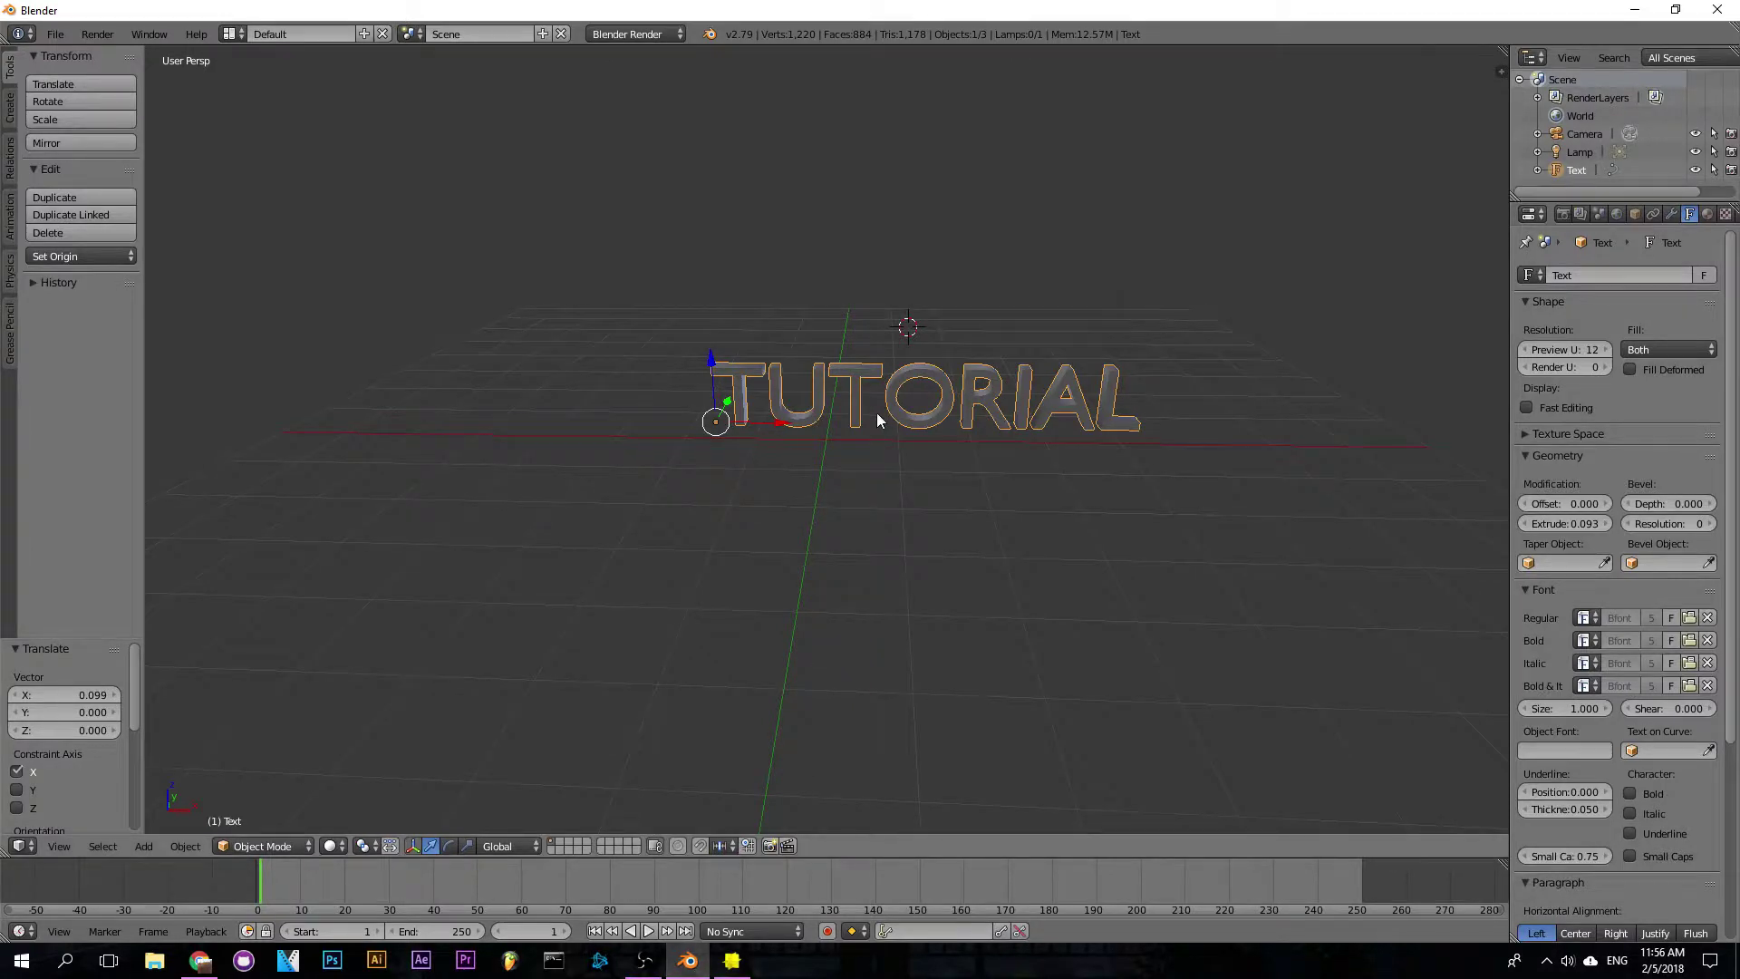
scroll(893, 443, "up", 2)
mouse_move(897, 454)
middle_mouse_down()
mouse_move(807, 489)
mouse_move(787, 470)
mouse_move(900, 412)
mouse_move(866, 451)
middle_mouse_up()
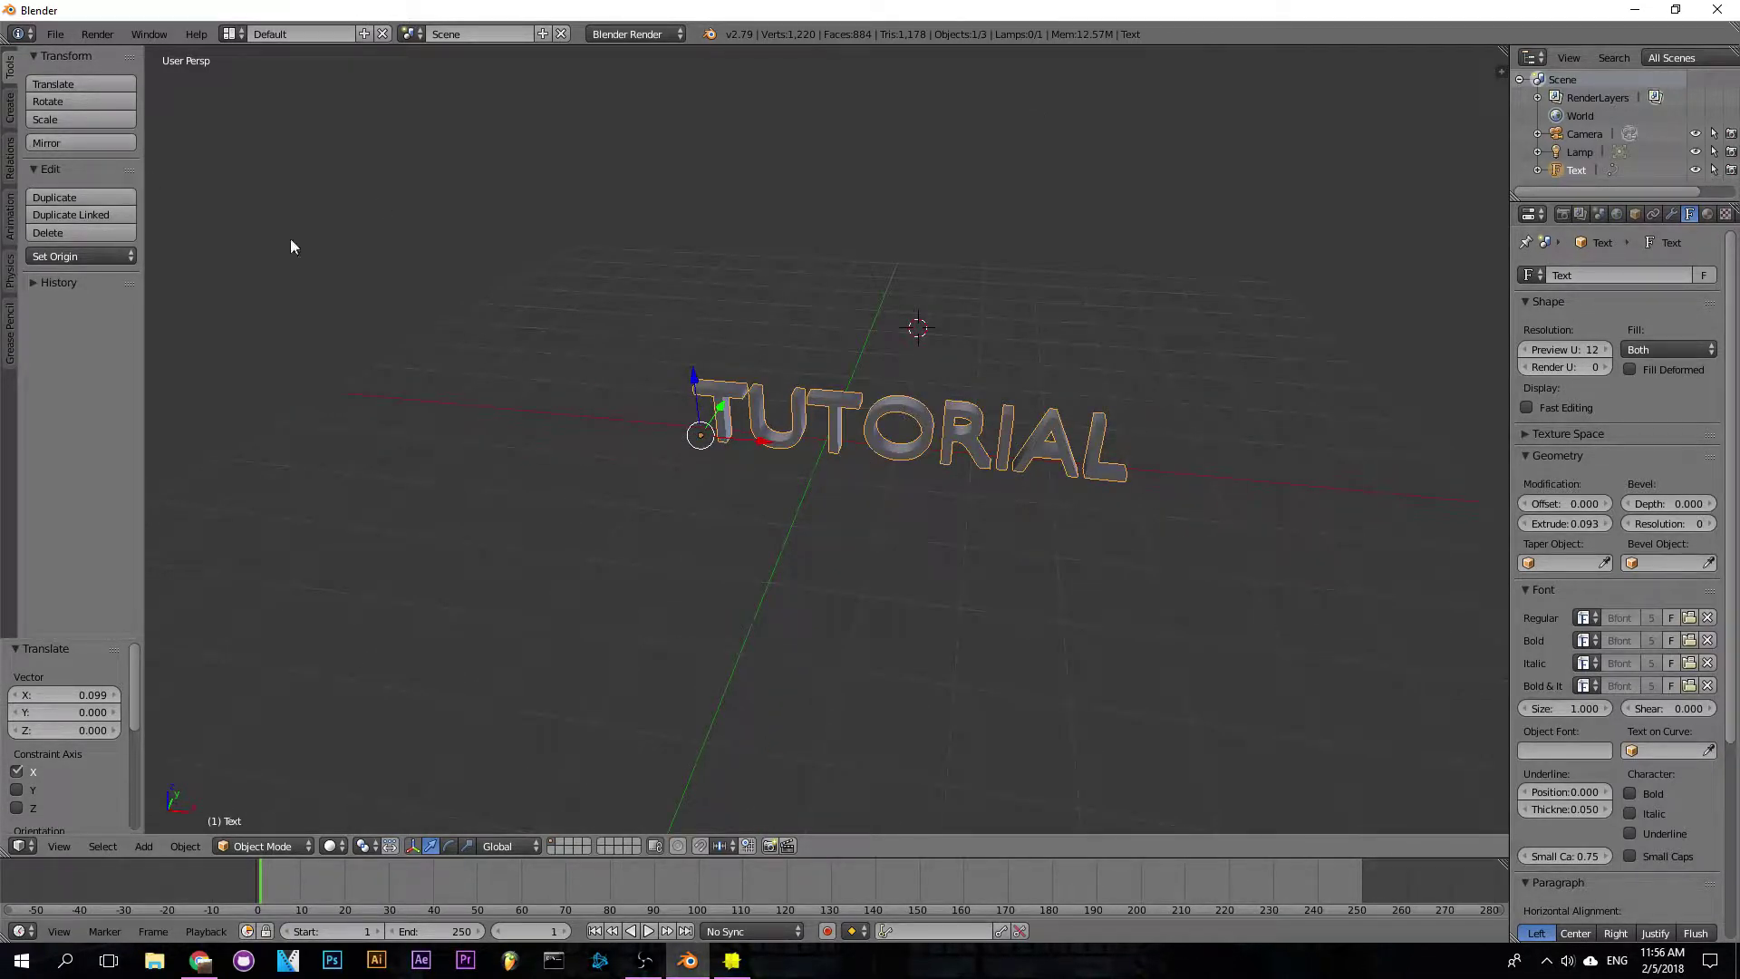
middle_click_drag(896, 388, 861, 361)
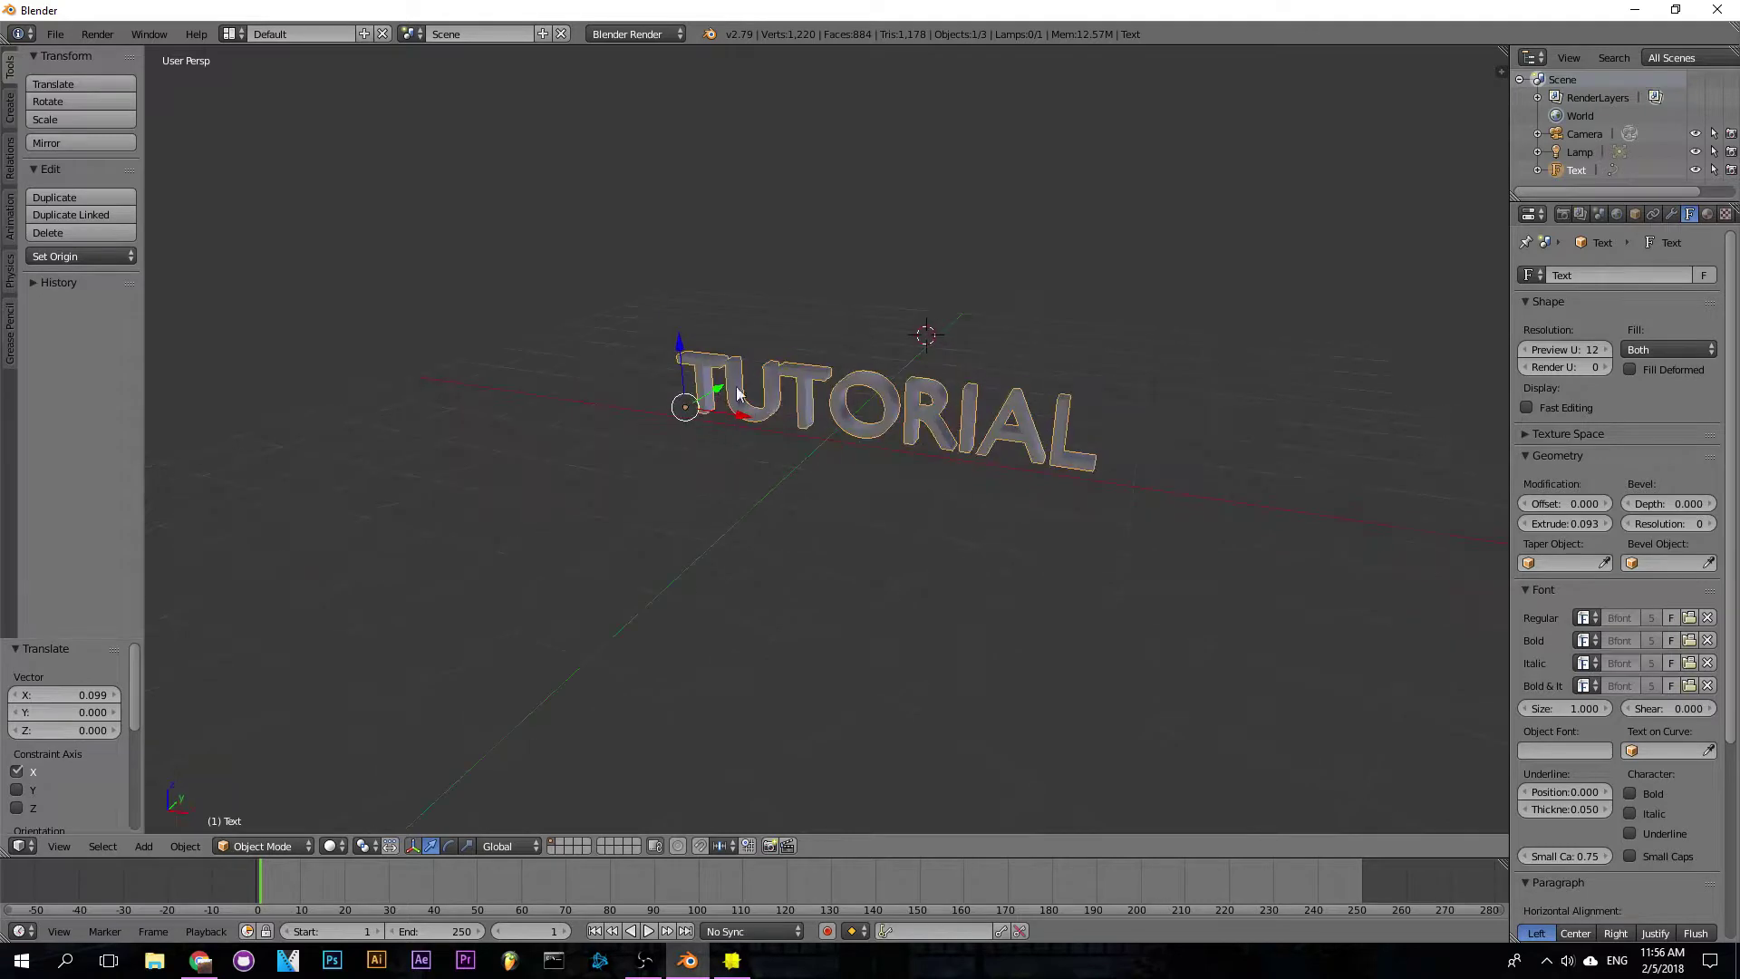
left_click_drag(762, 418, 764, 418)
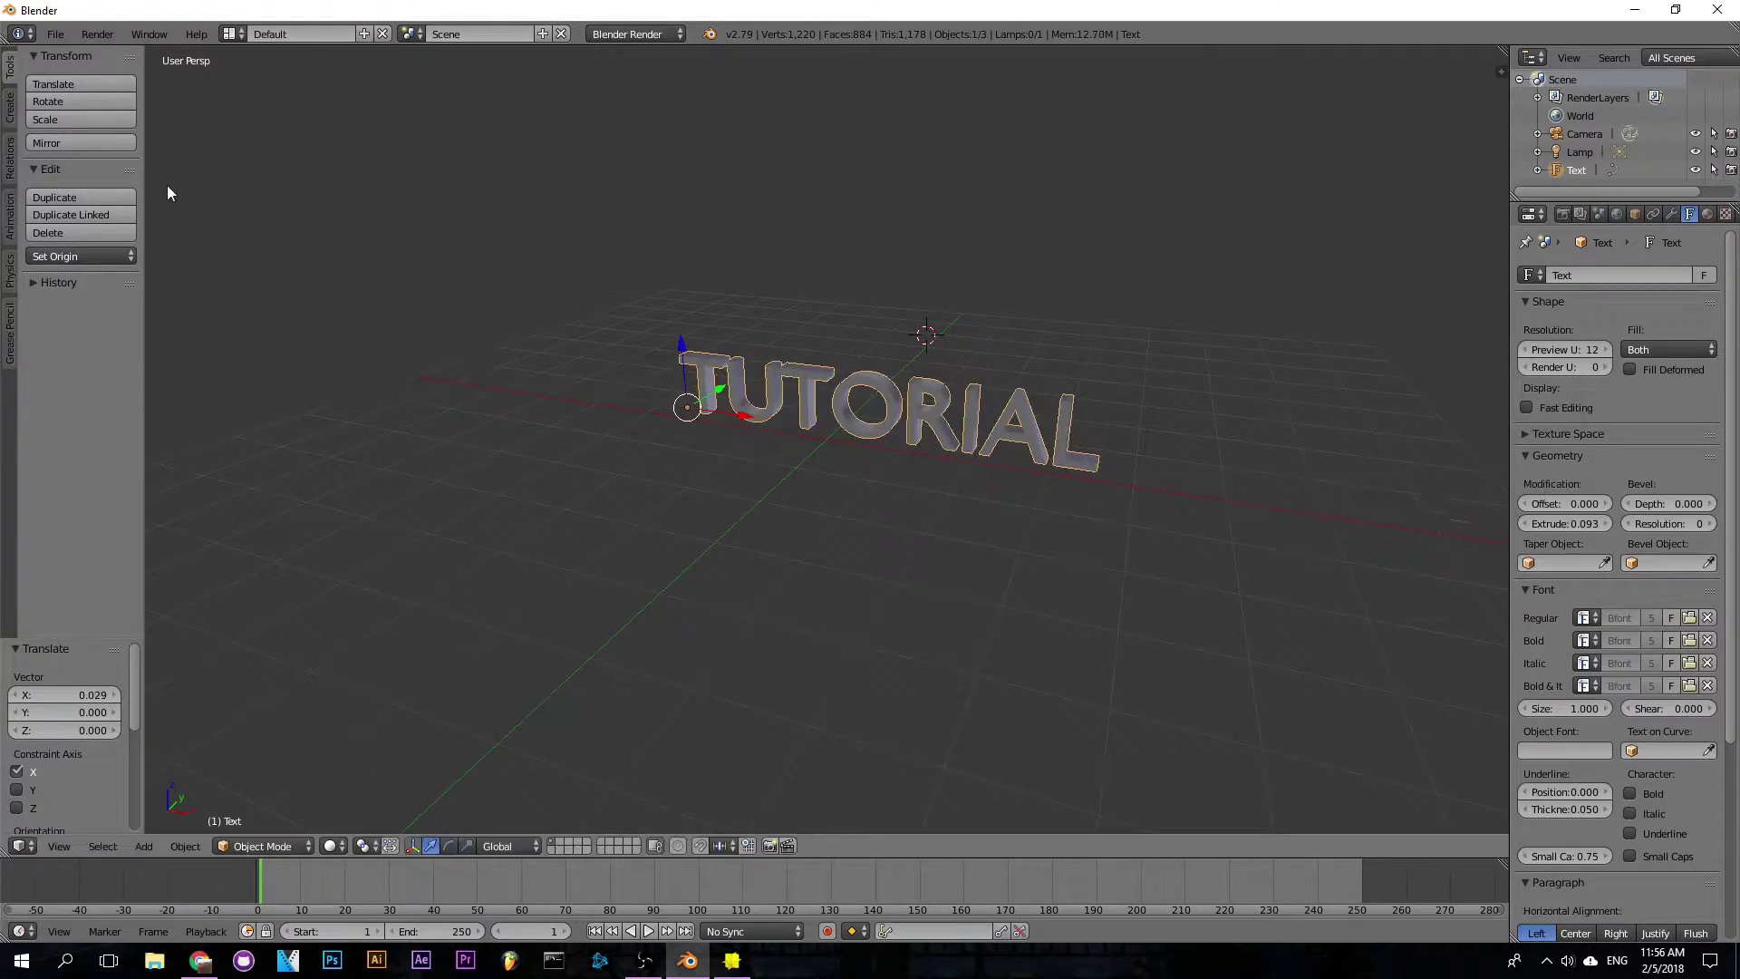
Step: Export the Blender scene in FBX format to the Desktop, overwriting TUTORIAL.fbx
left_click(55, 33)
mouse_move(142, 395)
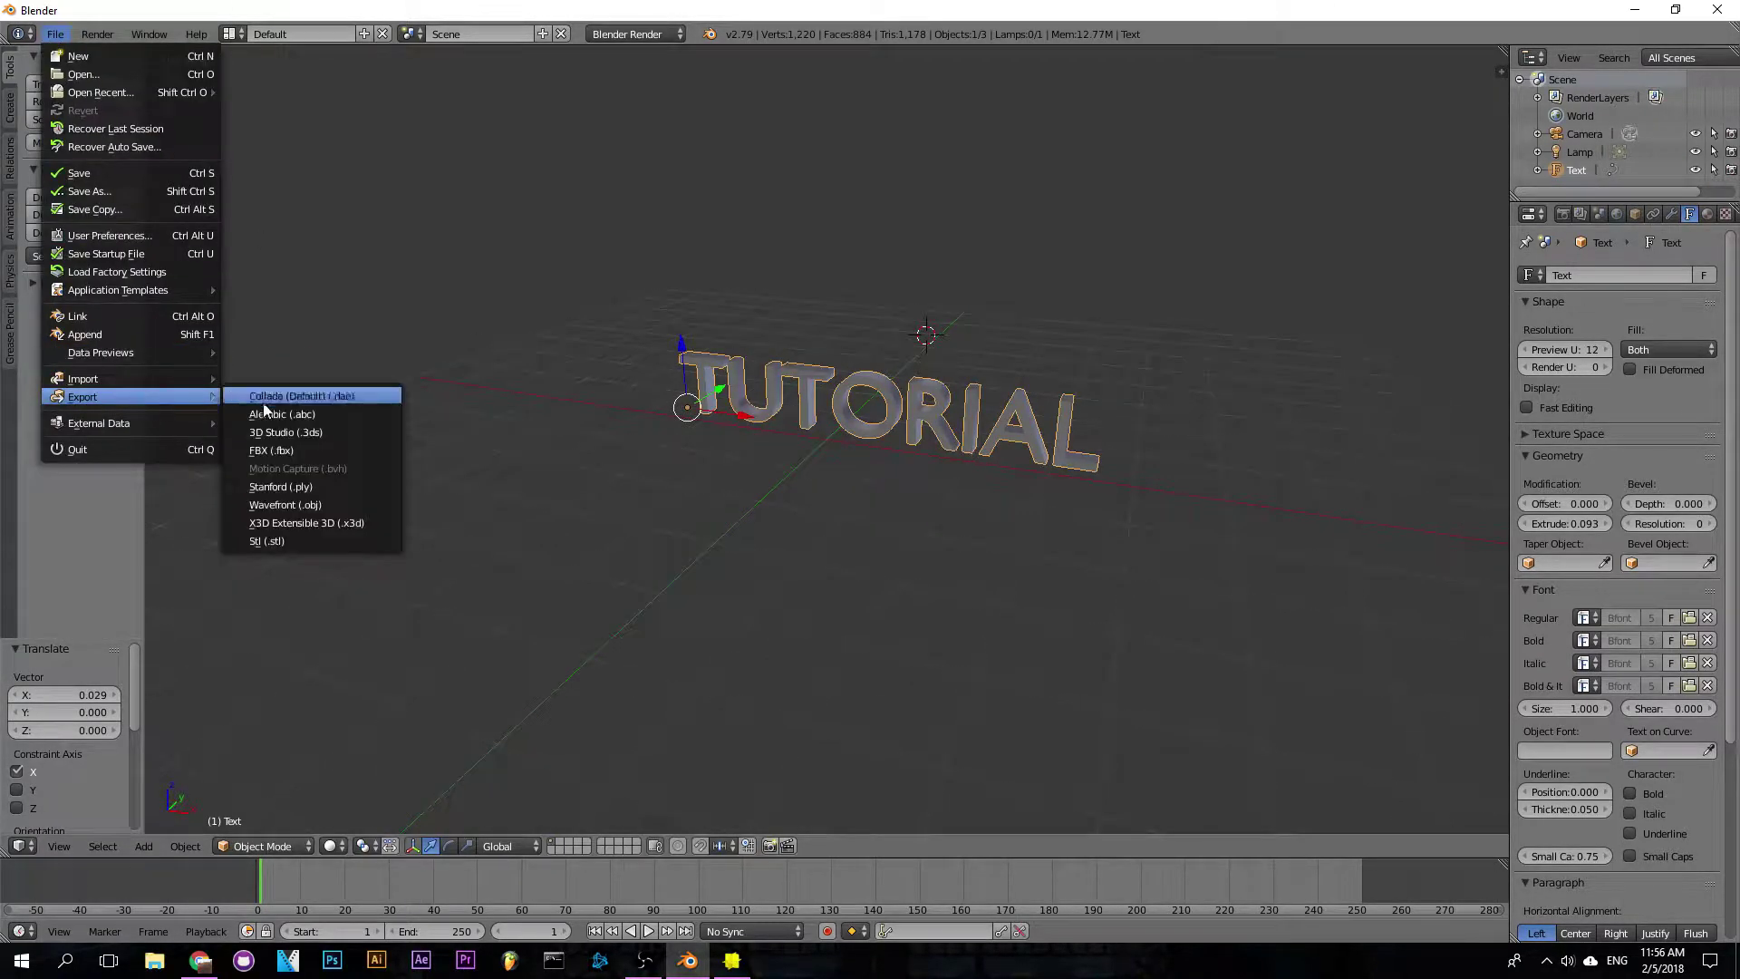
left_click(320, 450)
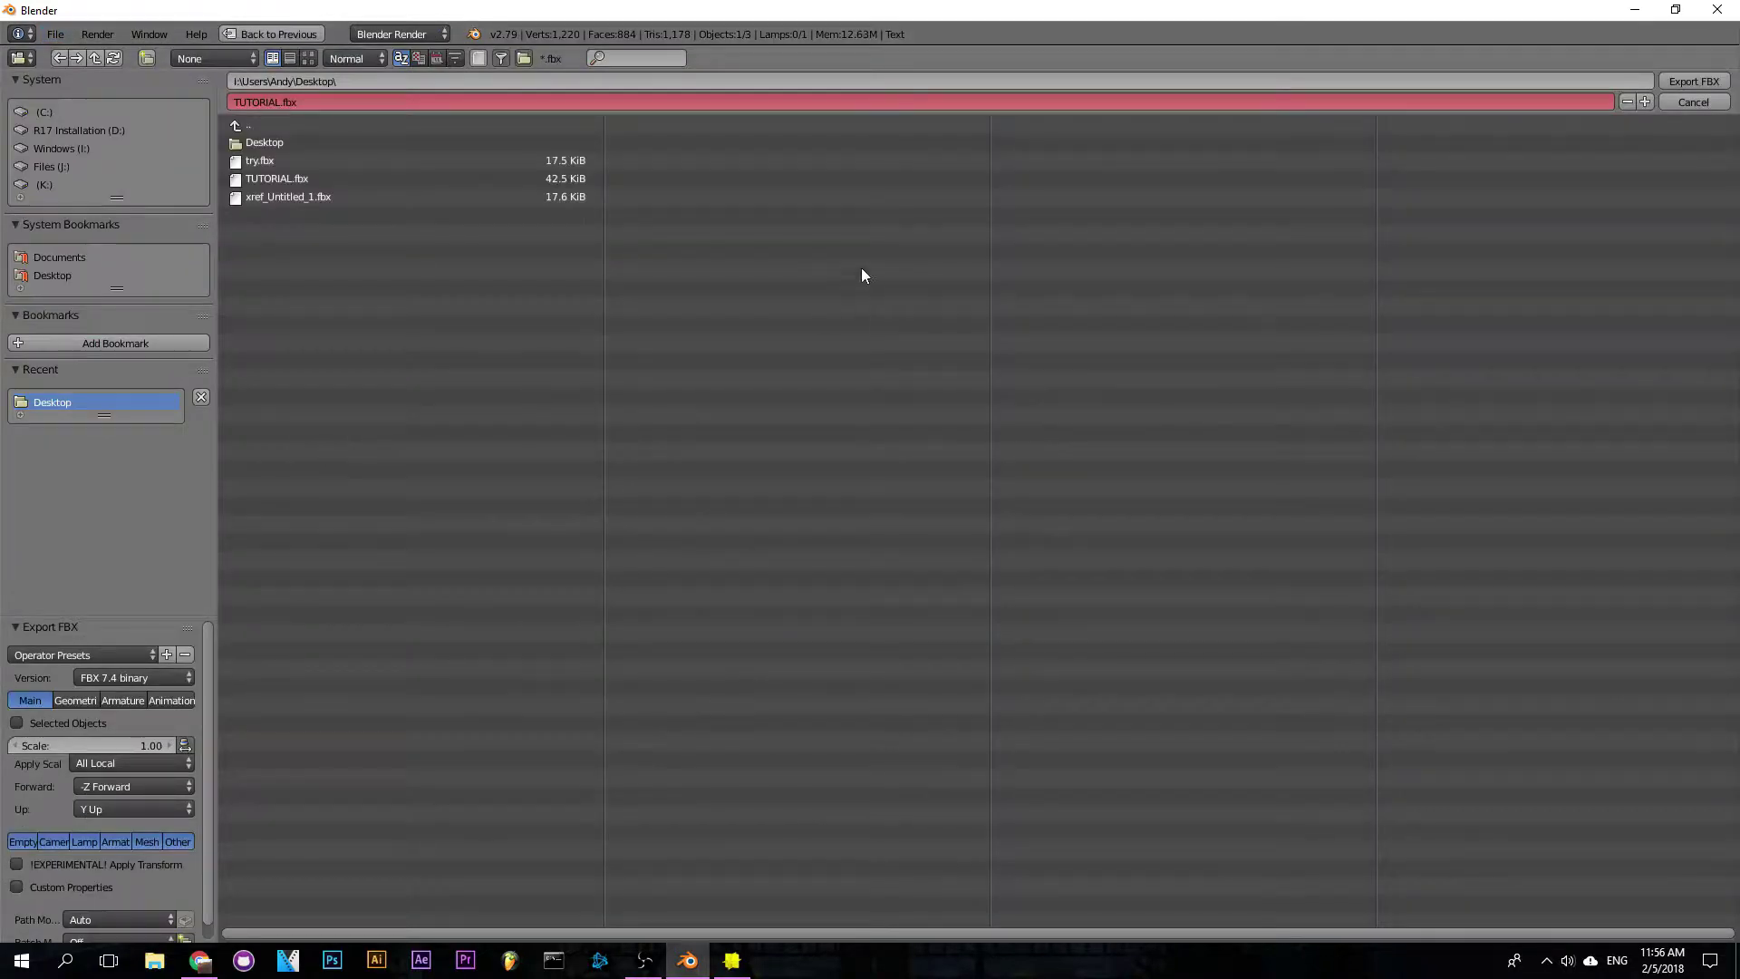
left_click(303, 180)
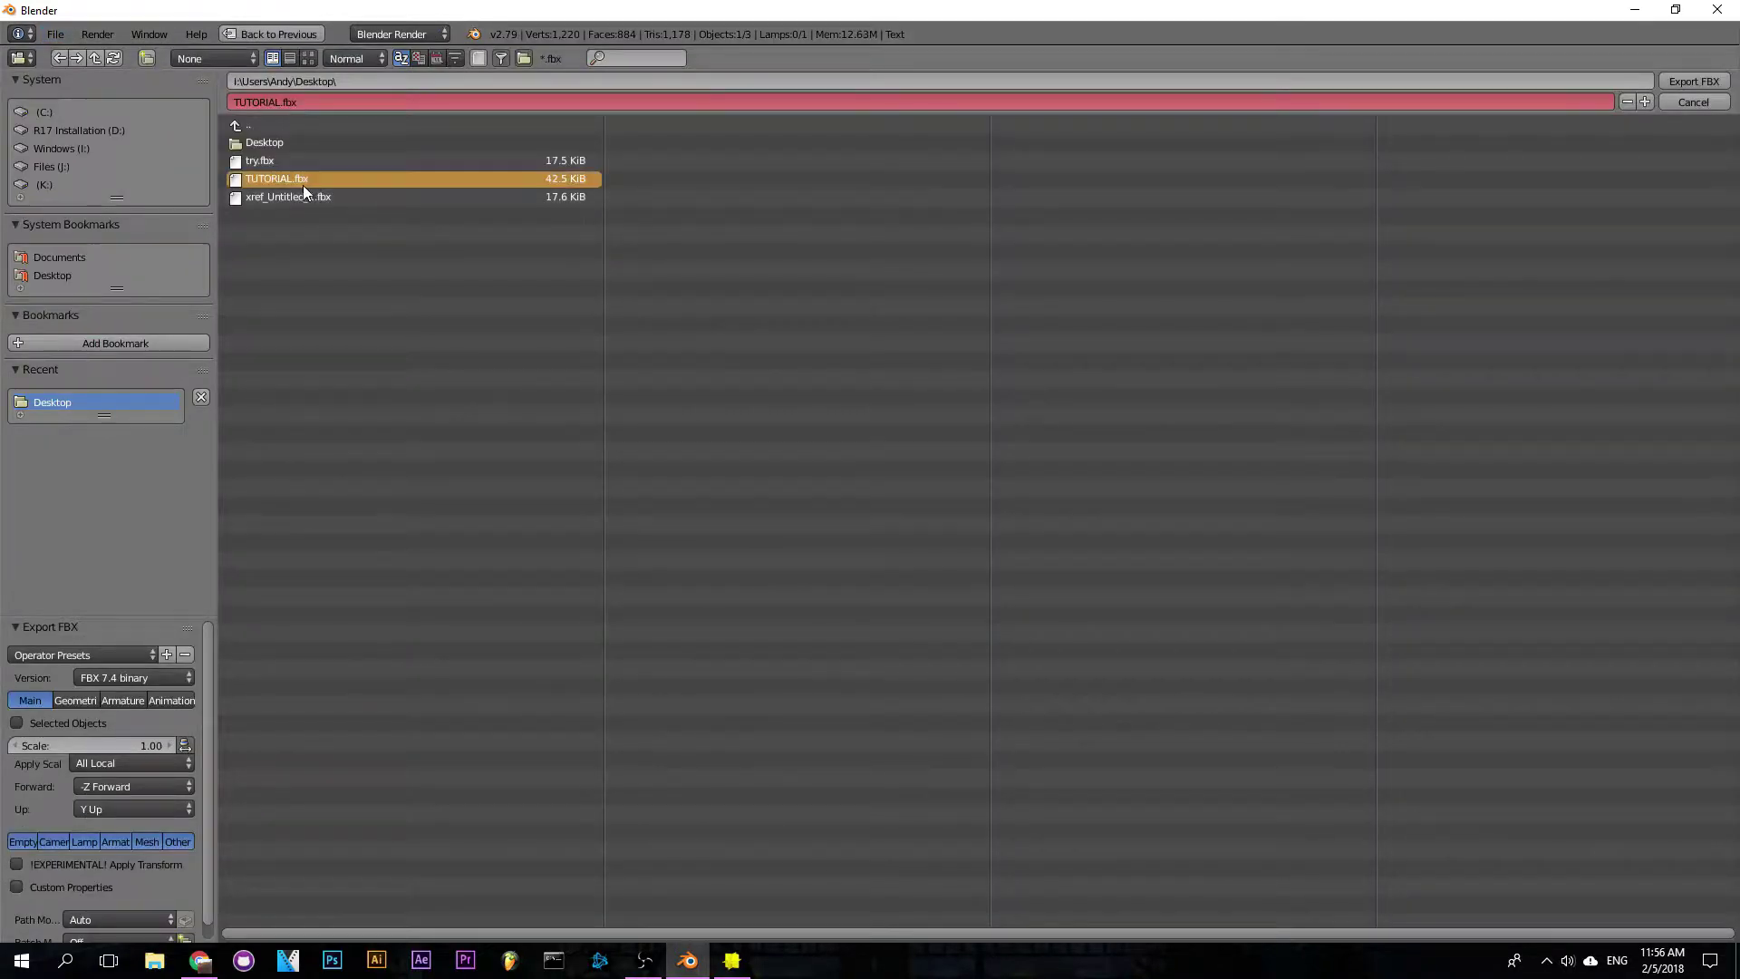
left_click(1679, 80)
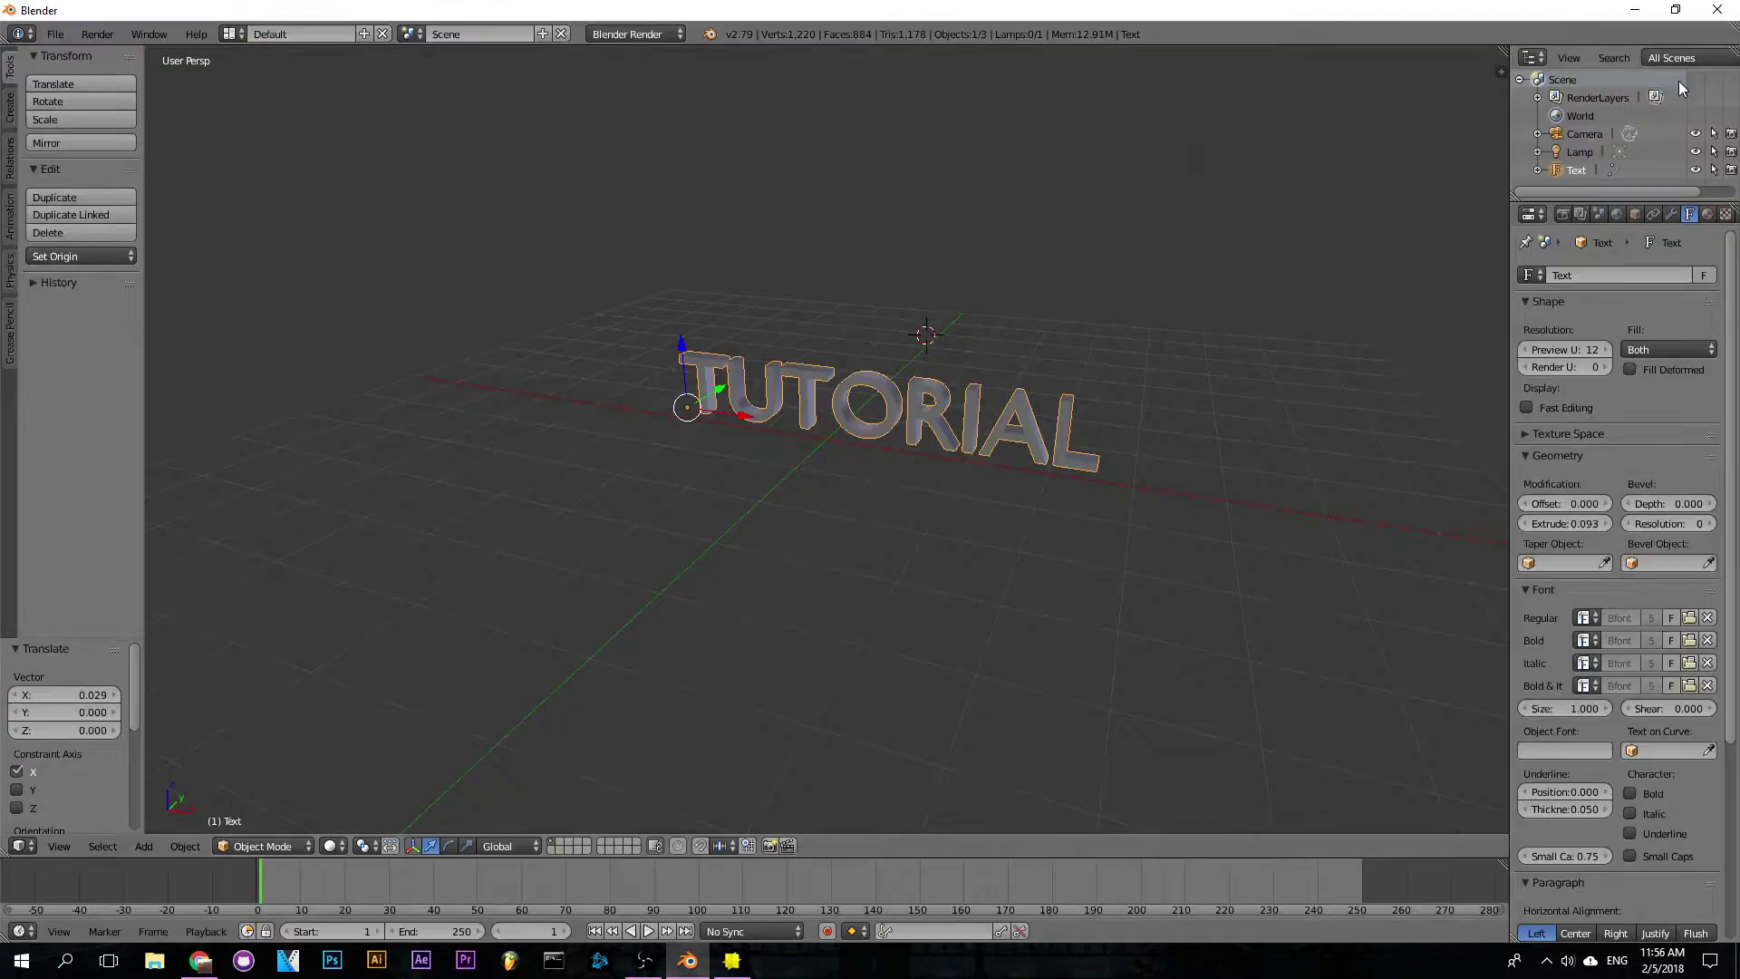
Step: Switch to Lens Studio and delete the Trophy [REPLACE_ME] object from the scene
left_click(733, 963)
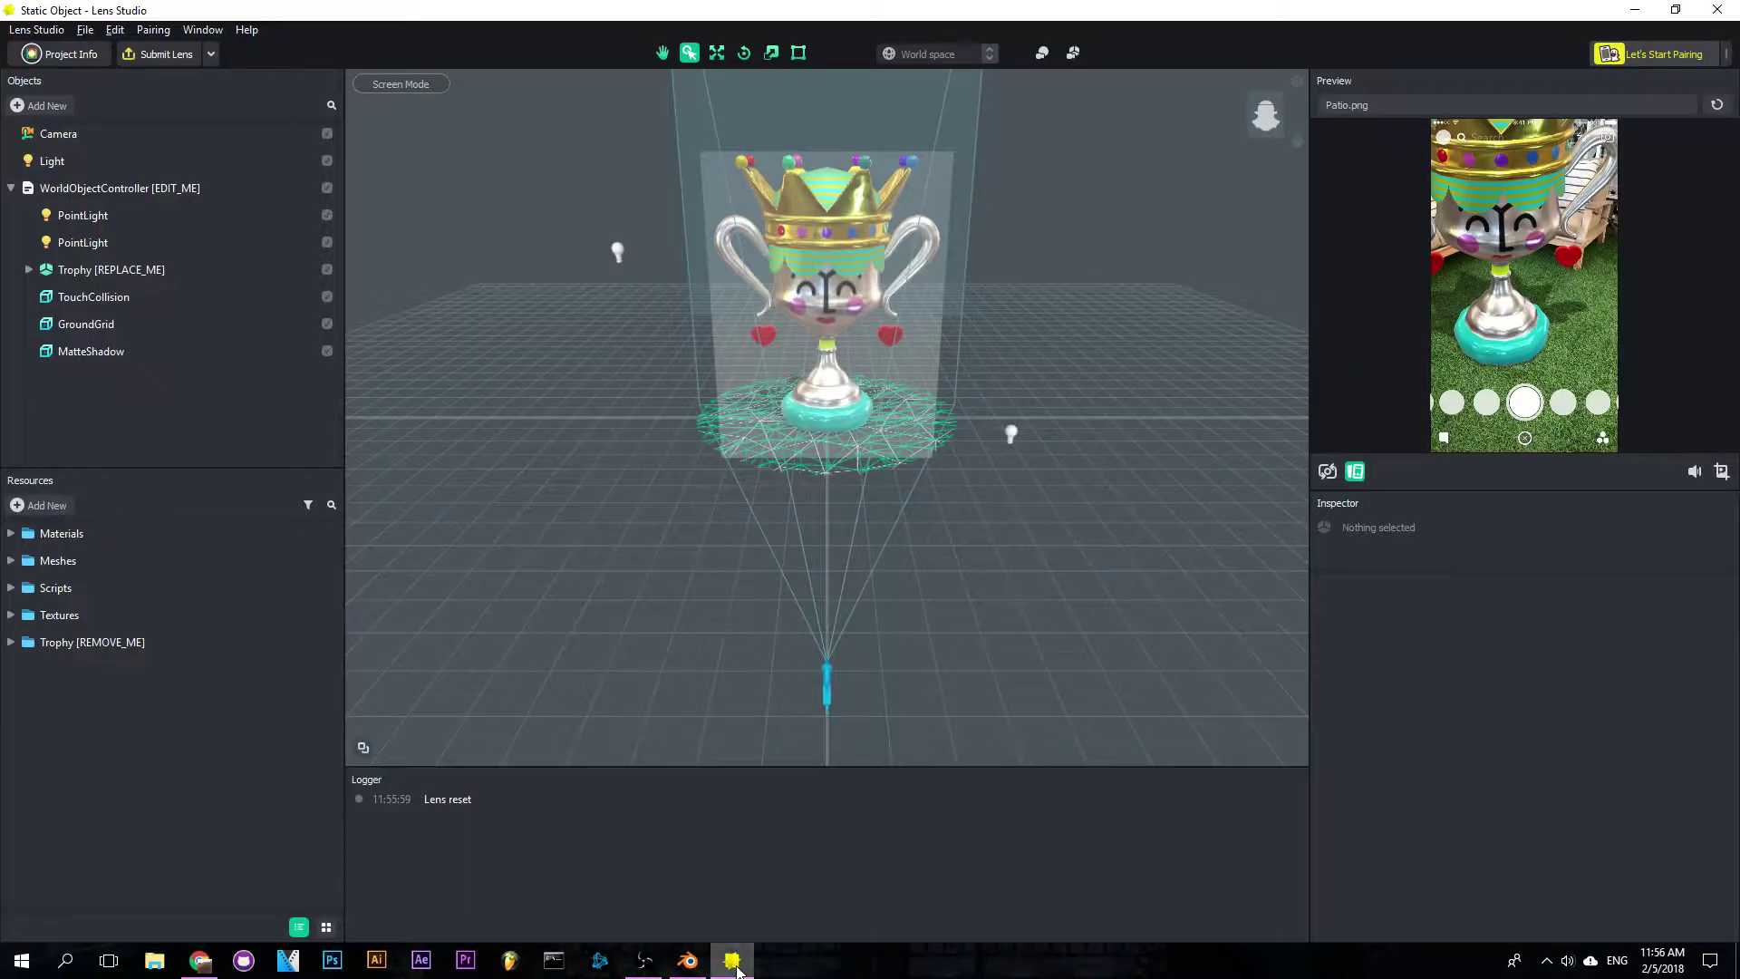
left_click(139, 277)
key("Delete")
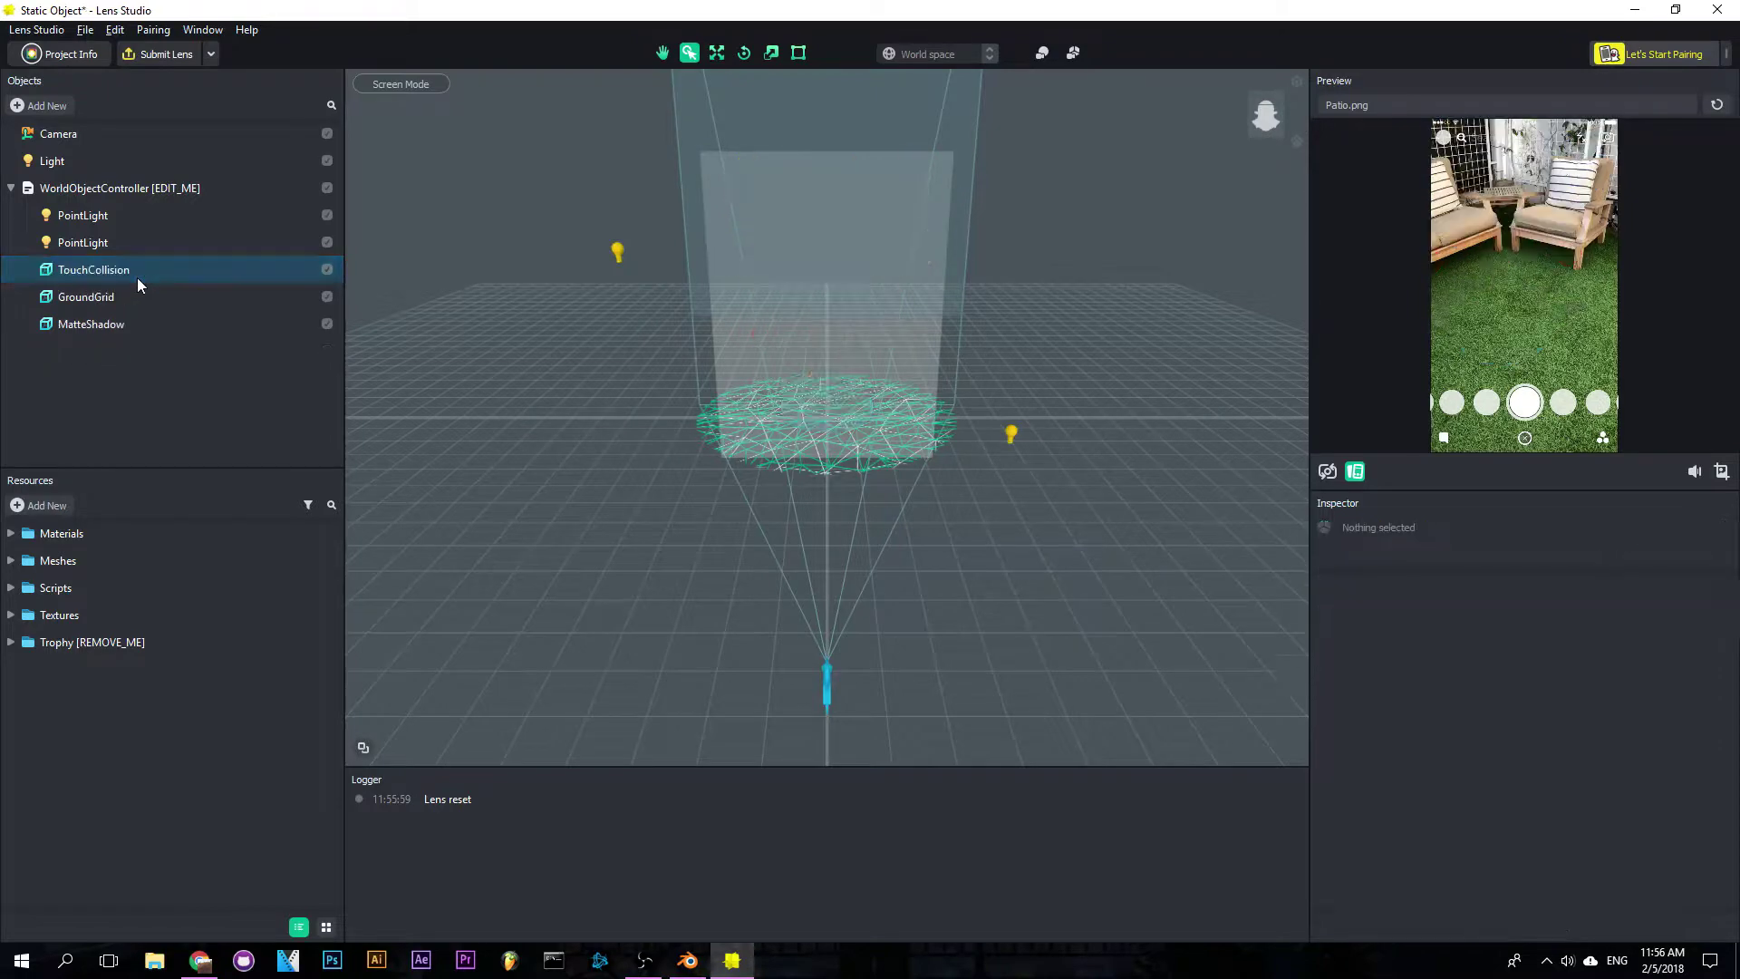
Step: Import TUTORIAL.fbx from the Desktop as a scene object
right_click(85, 363)
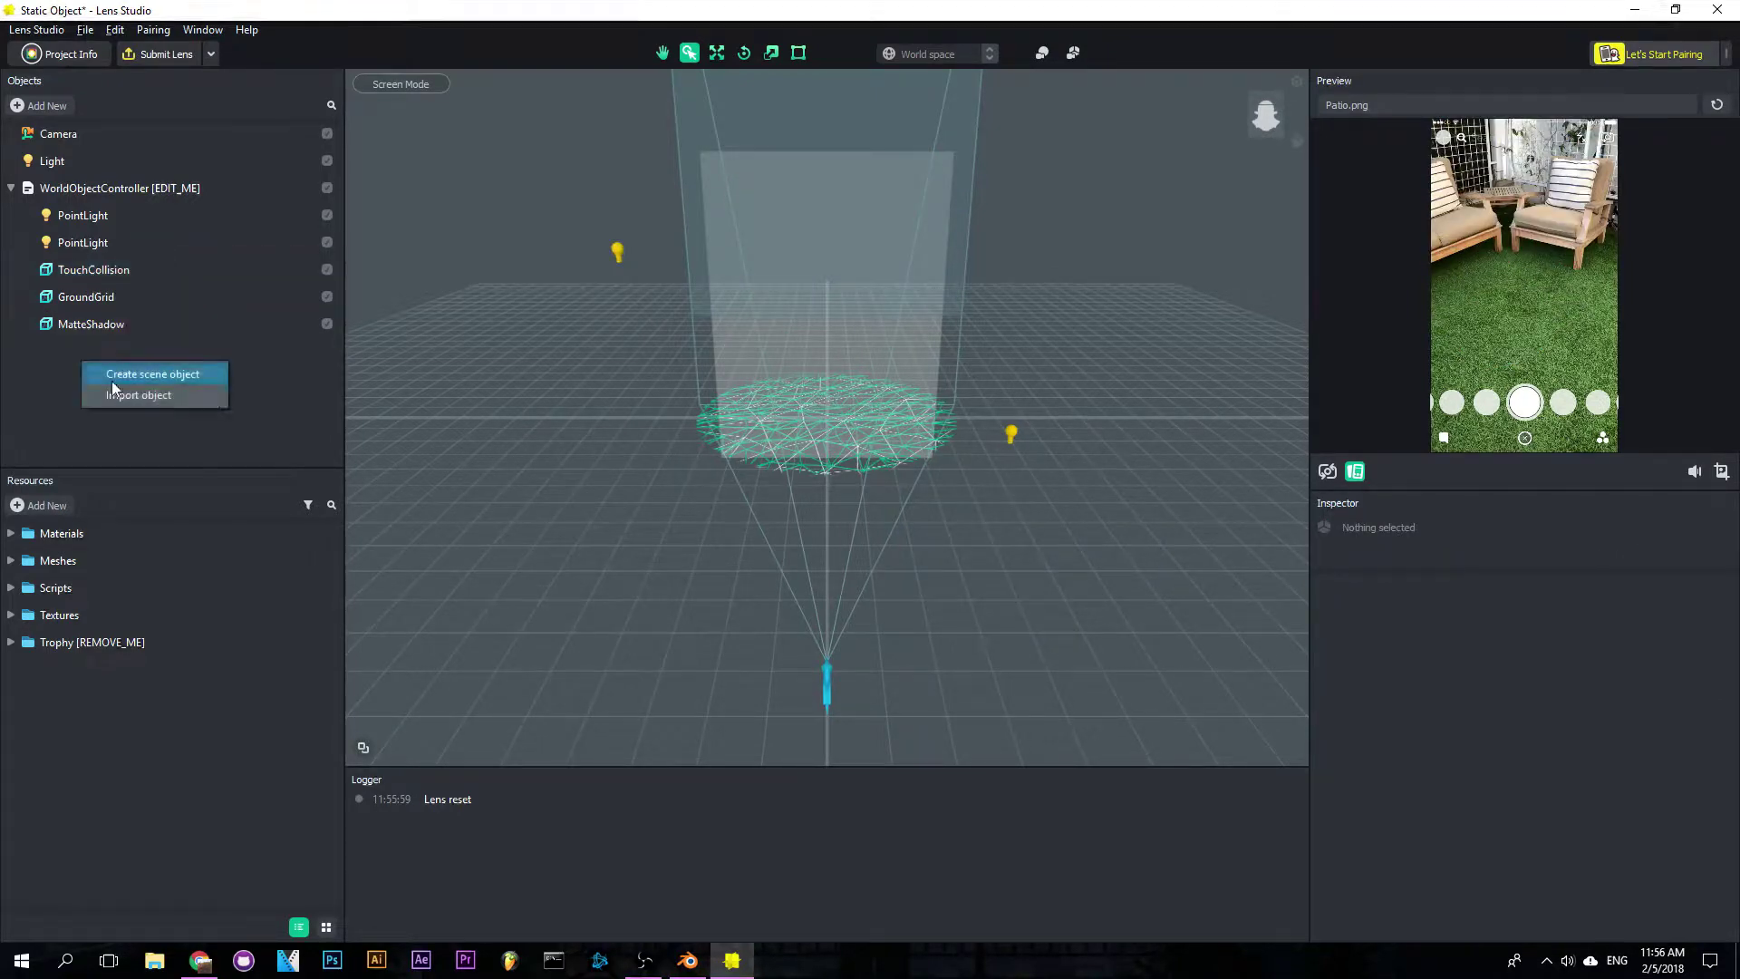
left_click(188, 395)
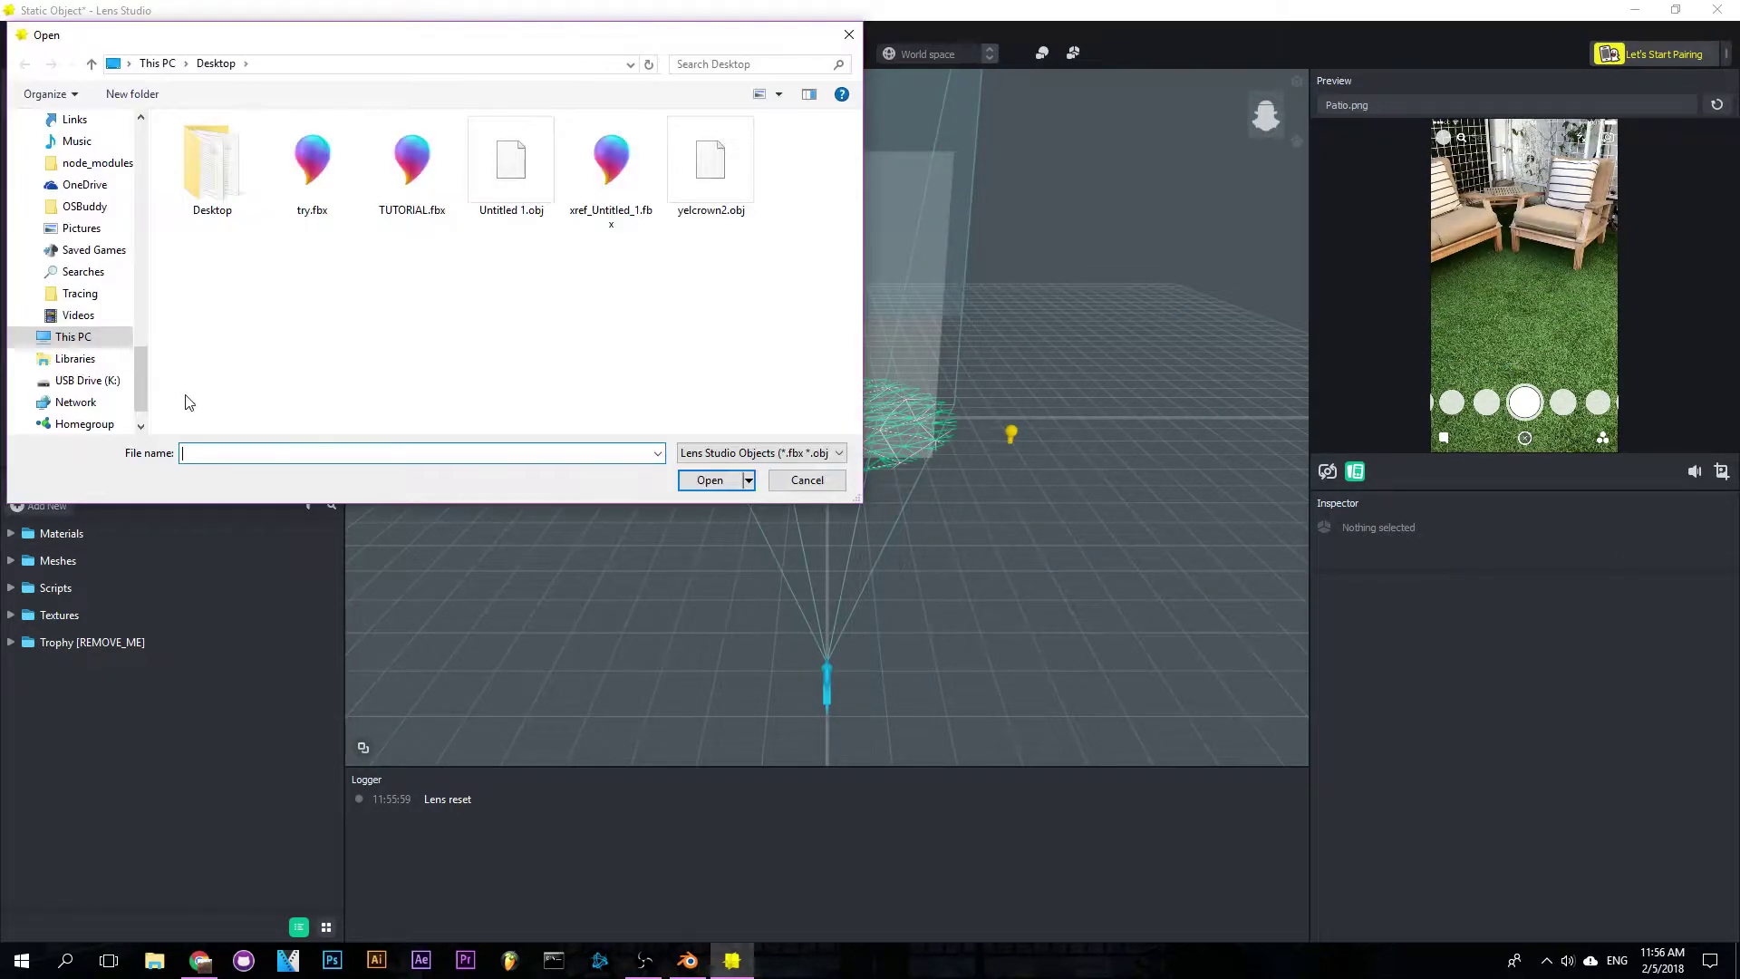
left_click(412, 168)
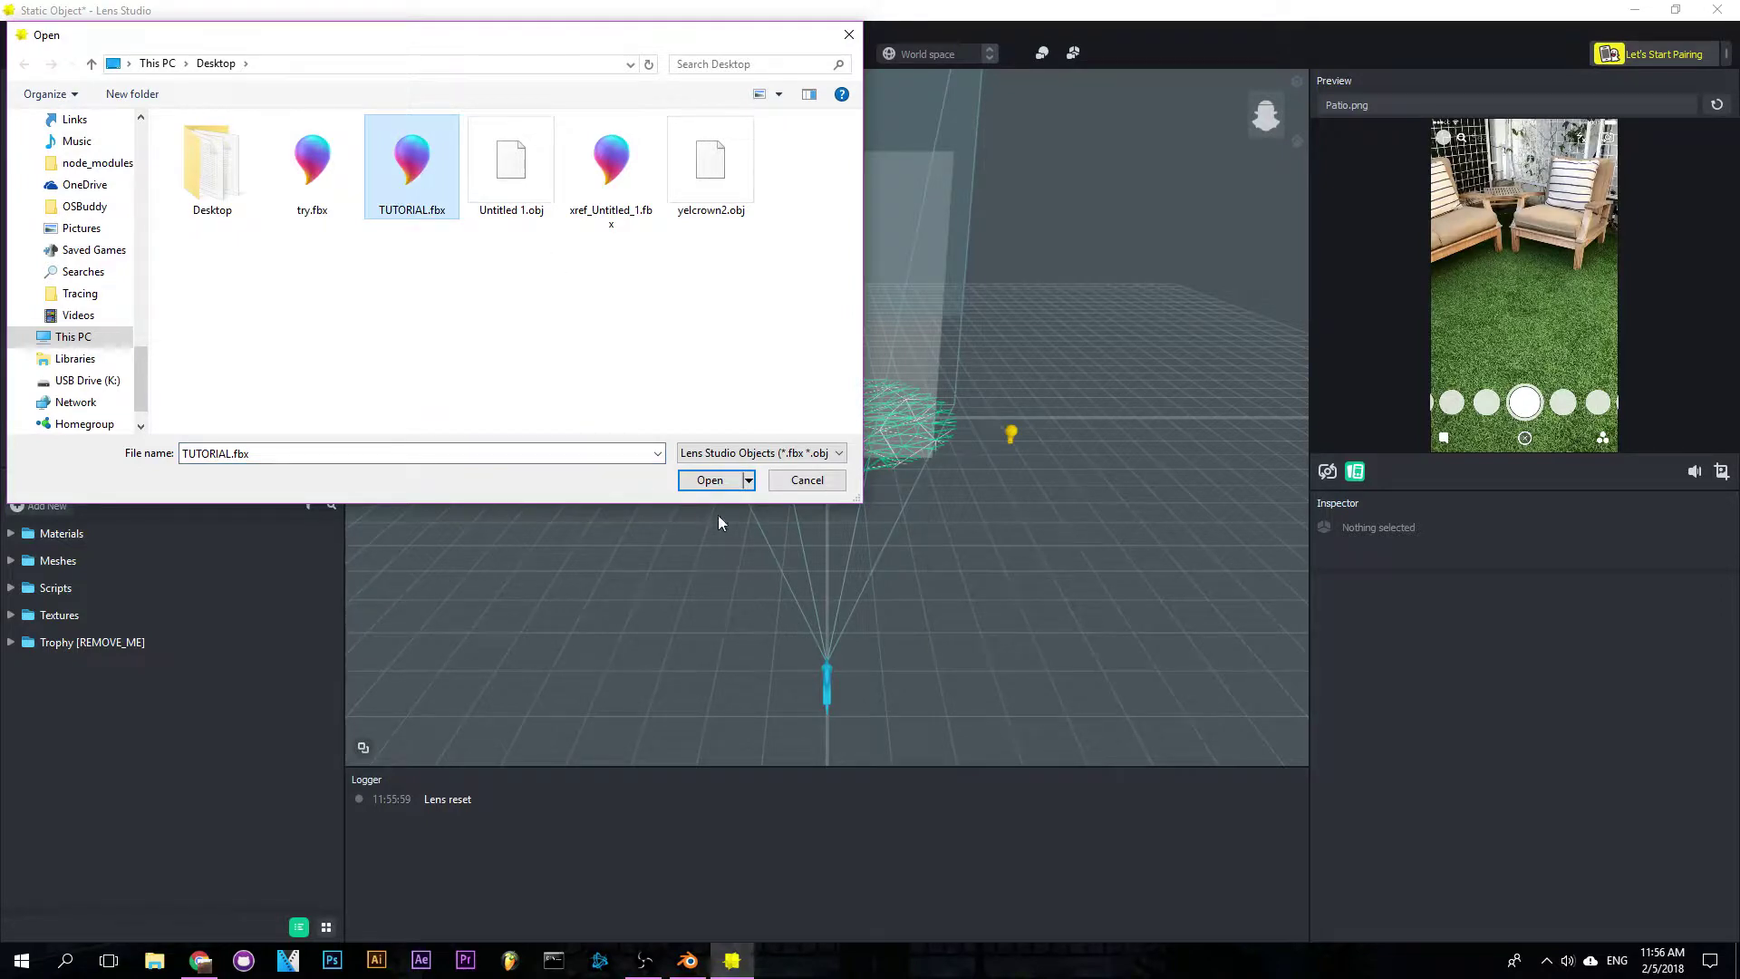
left_click(713, 482)
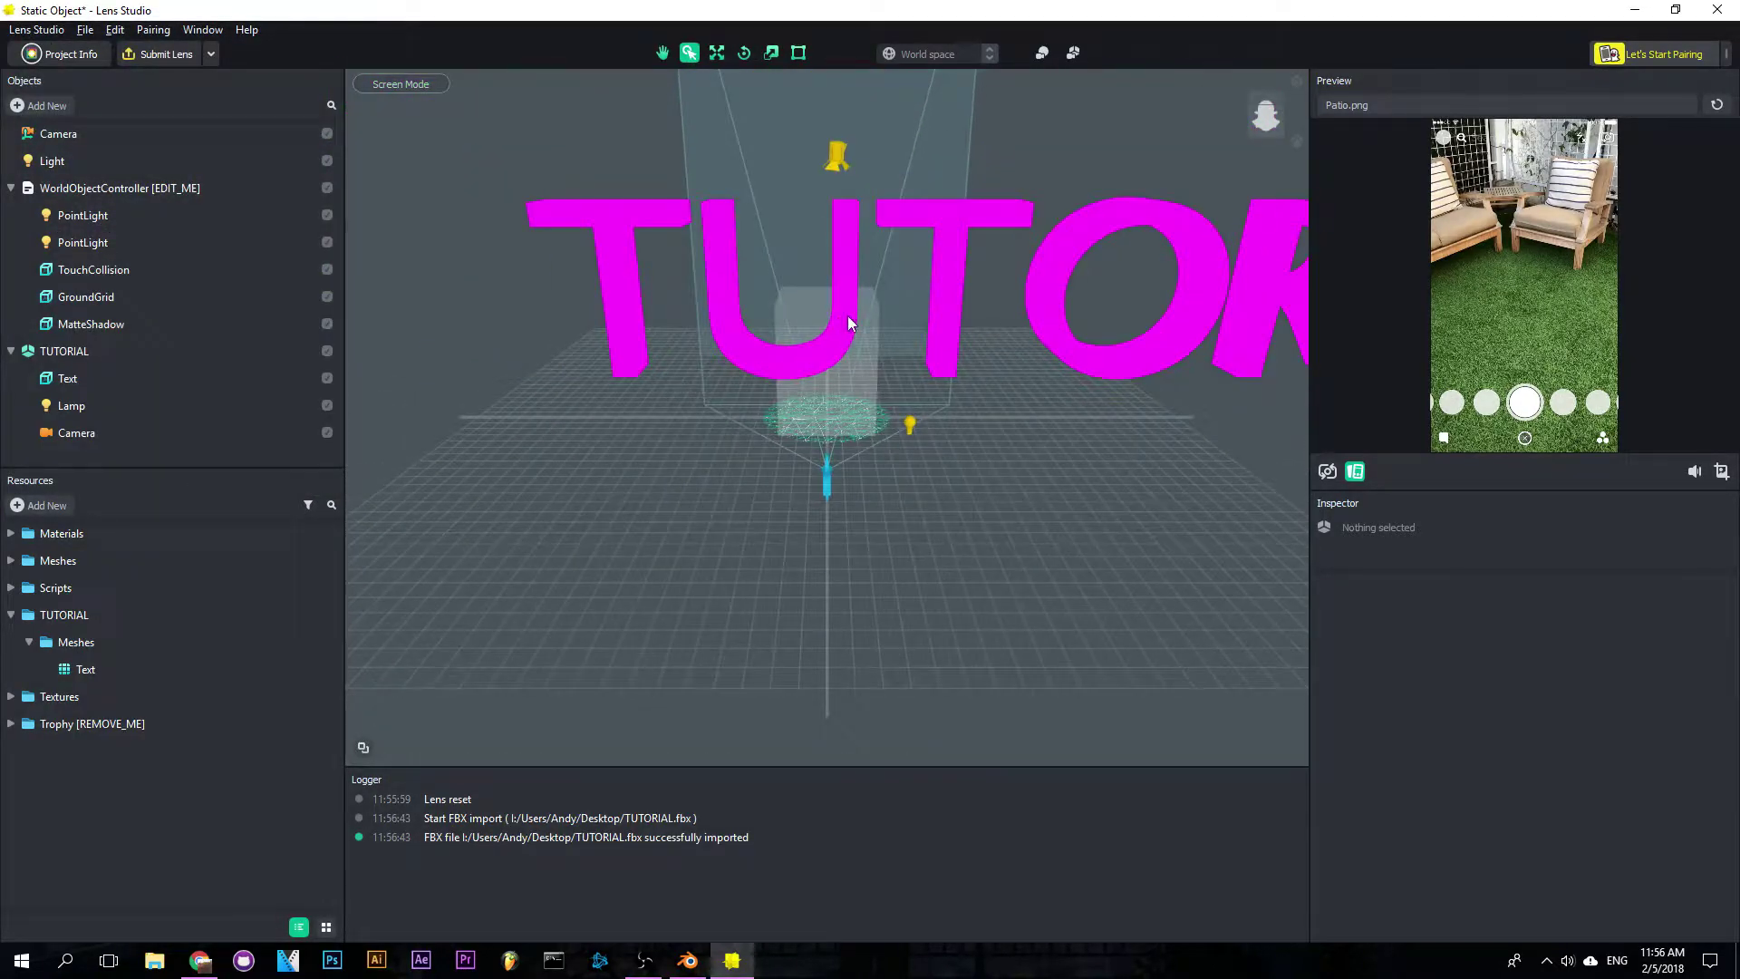
Step: Scale the imported Text mesh down uniformly to about 14.18
left_click(930, 310)
scroll(988, 373, "down", 2)
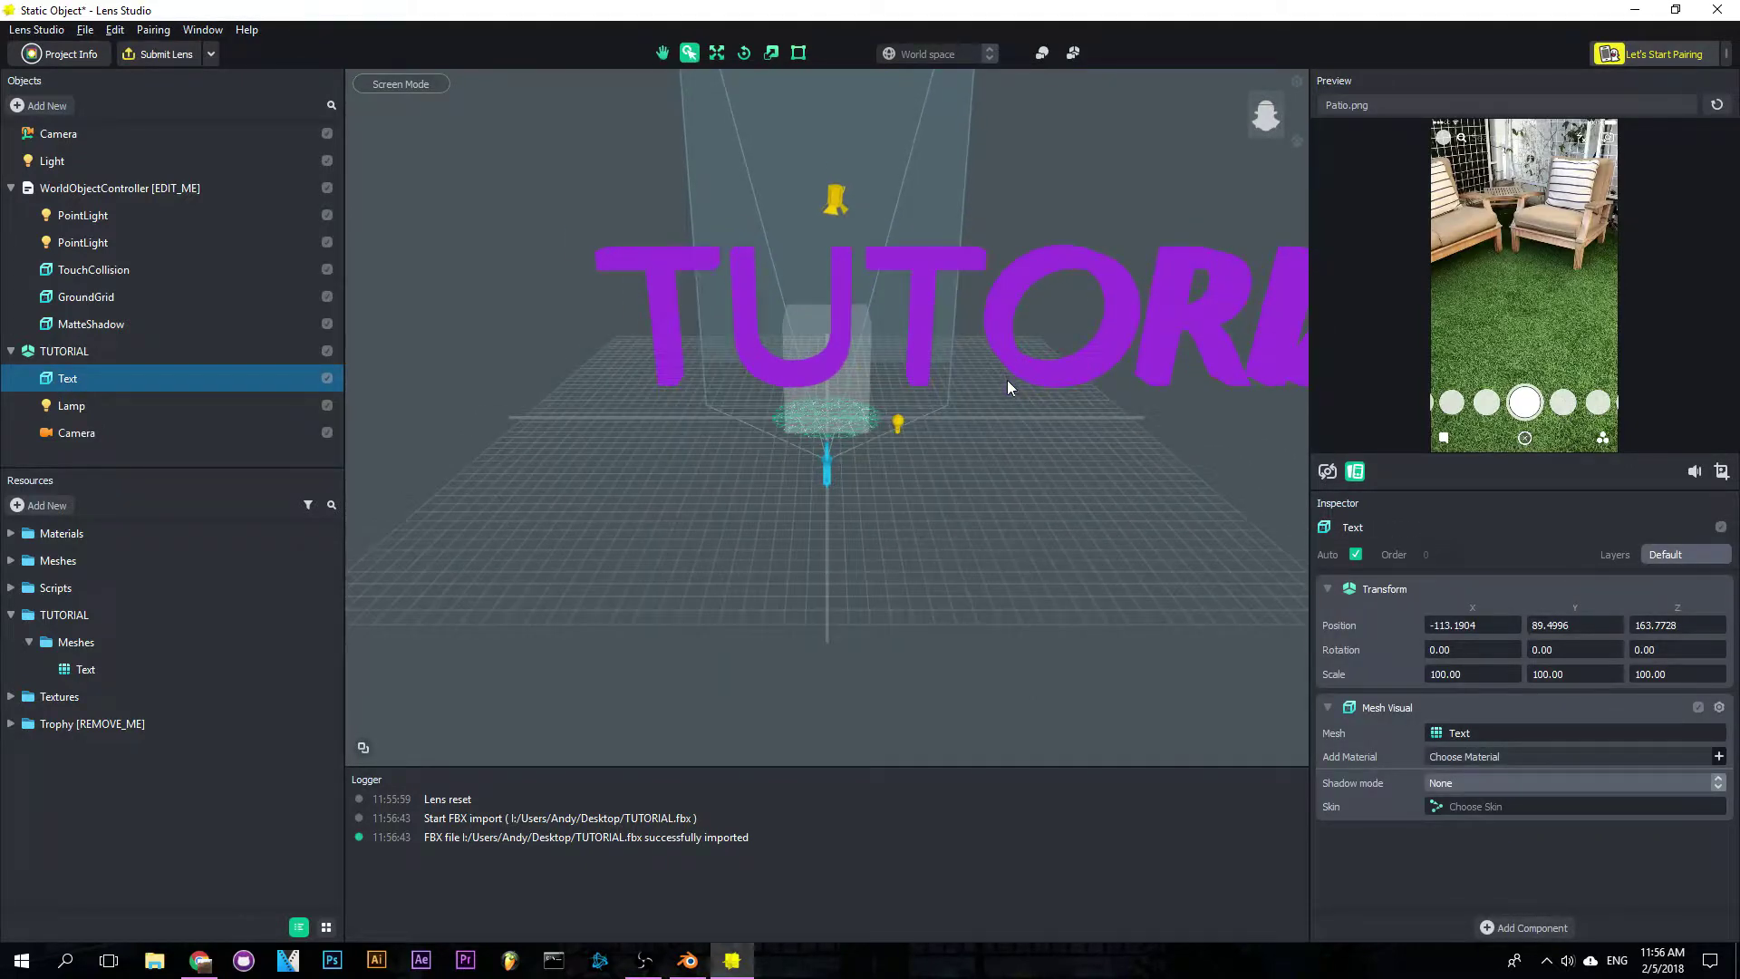
left_click(775, 58)
left_click_drag(613, 384, 453, 367)
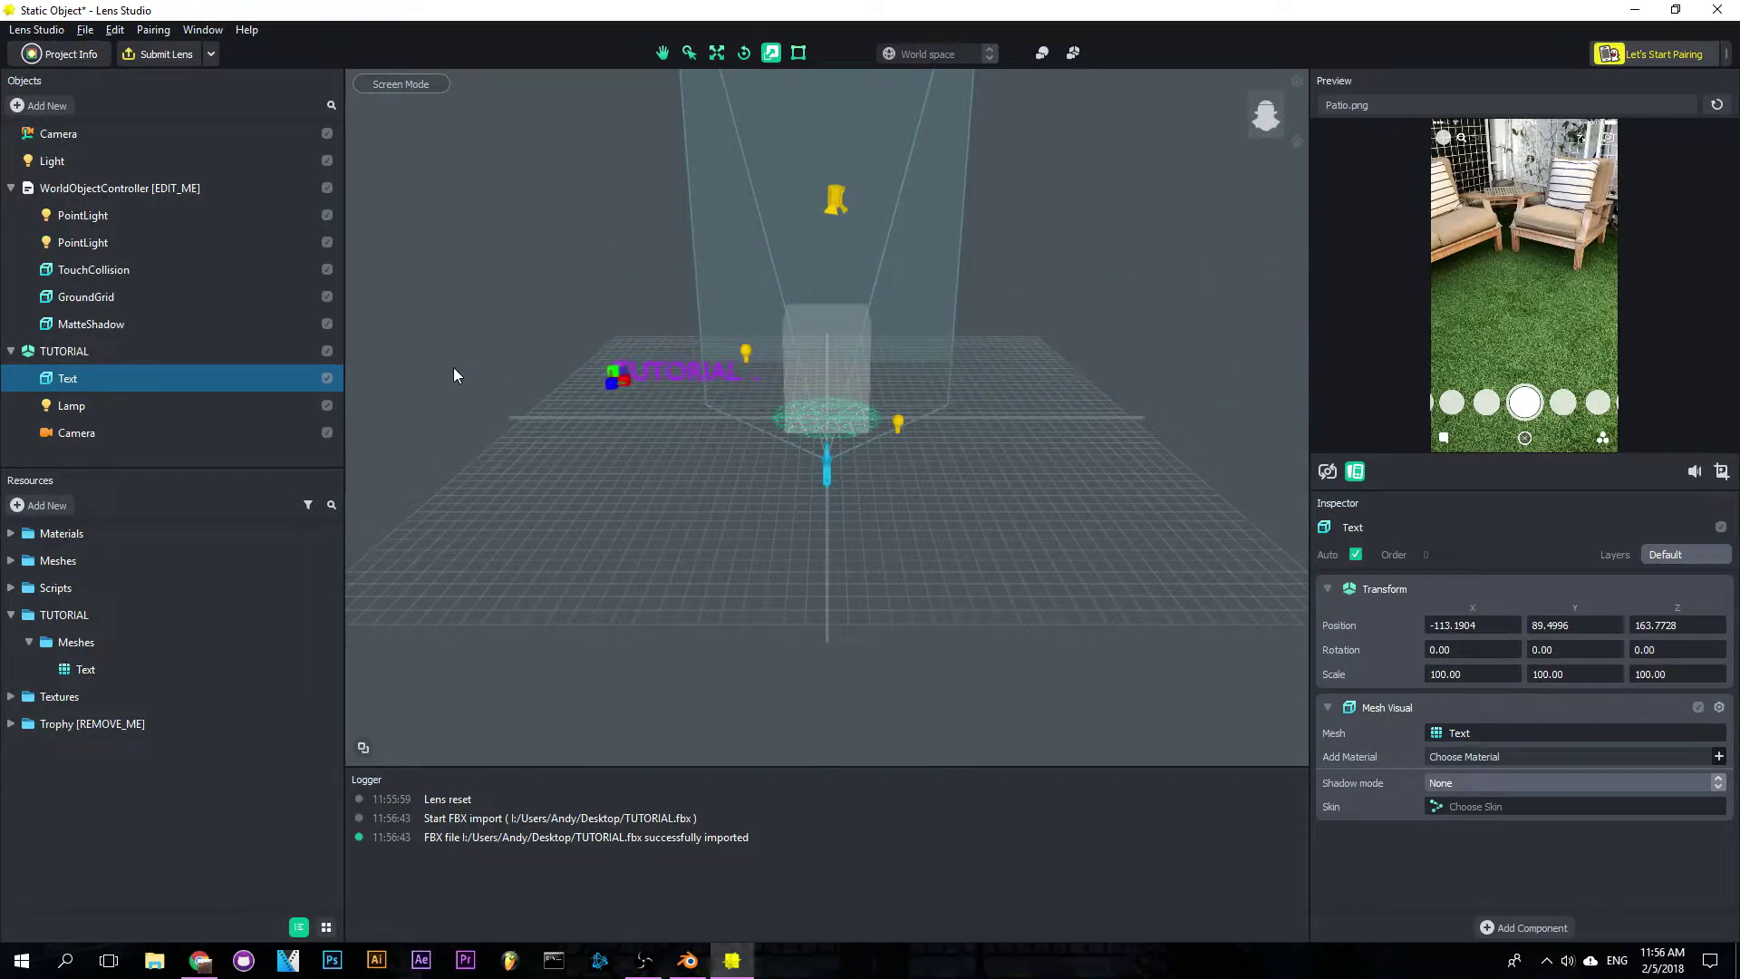
Step: Move the Text mesh toward the scene centre, to about X -20.6 and Y 66.4
scroll(666, 398, "up", 3)
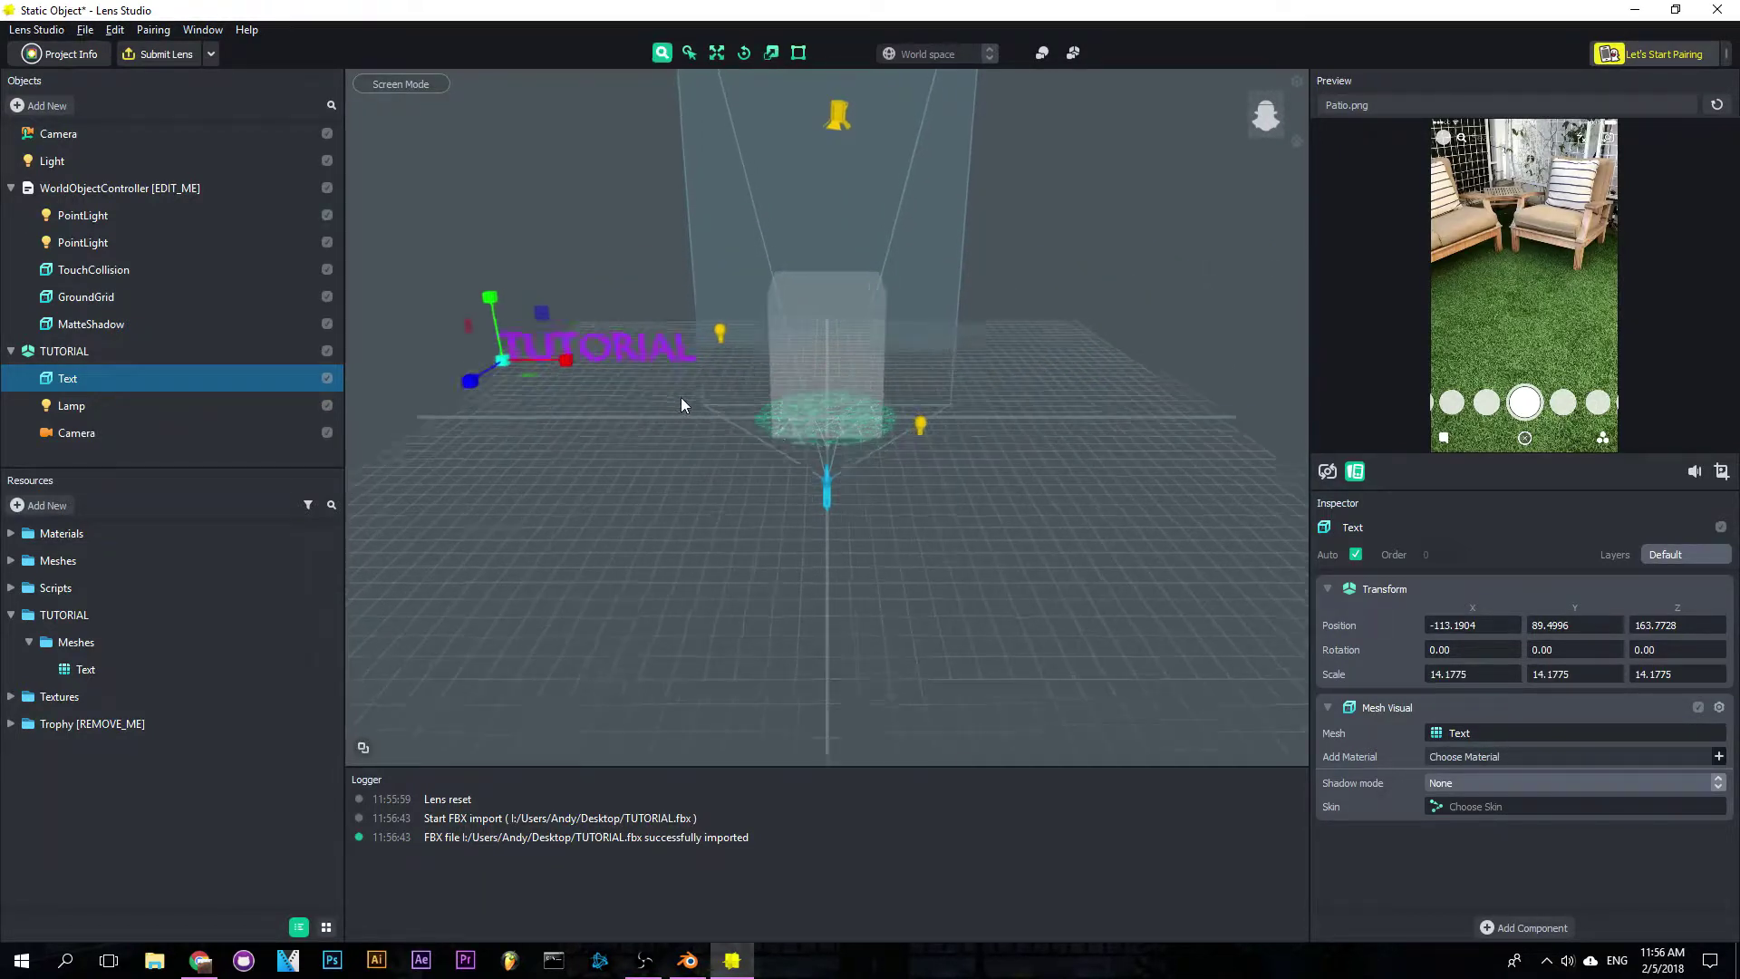
left_click(716, 53)
left_click_drag(478, 347, 761, 366)
left_click(1008, 377)
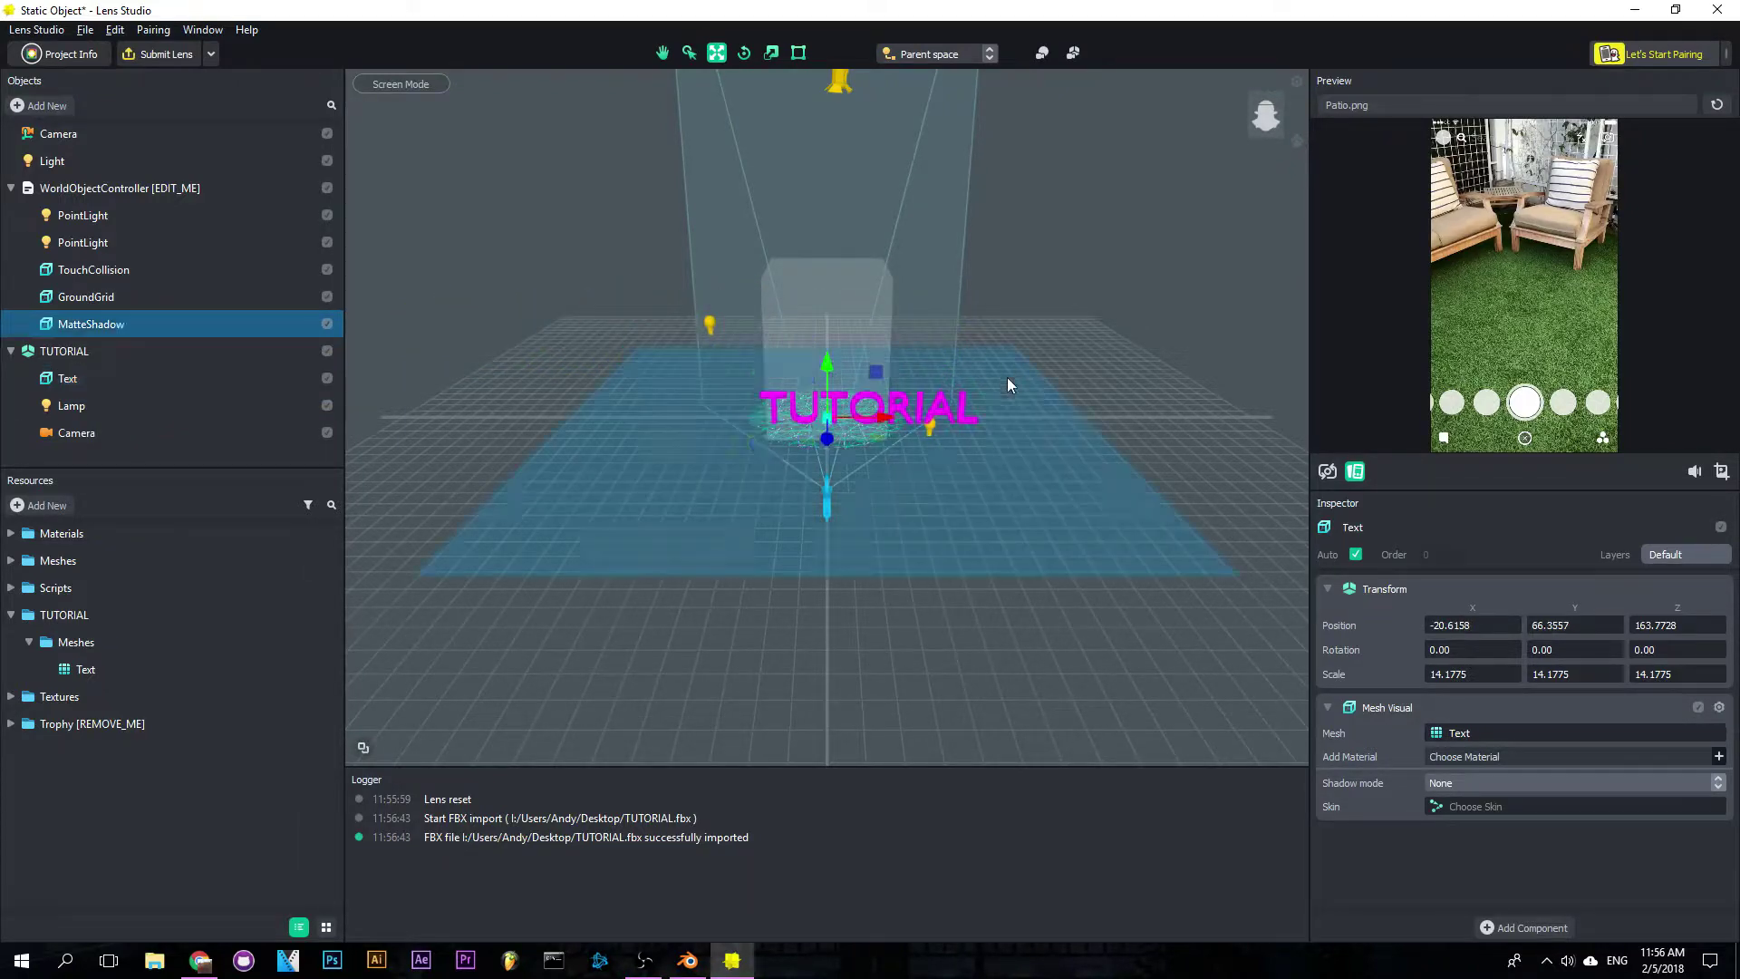
Step: Move the Text mesh back and down into the touch collision box, to about Y 7.8 and Z 14.9
right_click_drag(1028, 335, 750, 449)
left_click(571, 577)
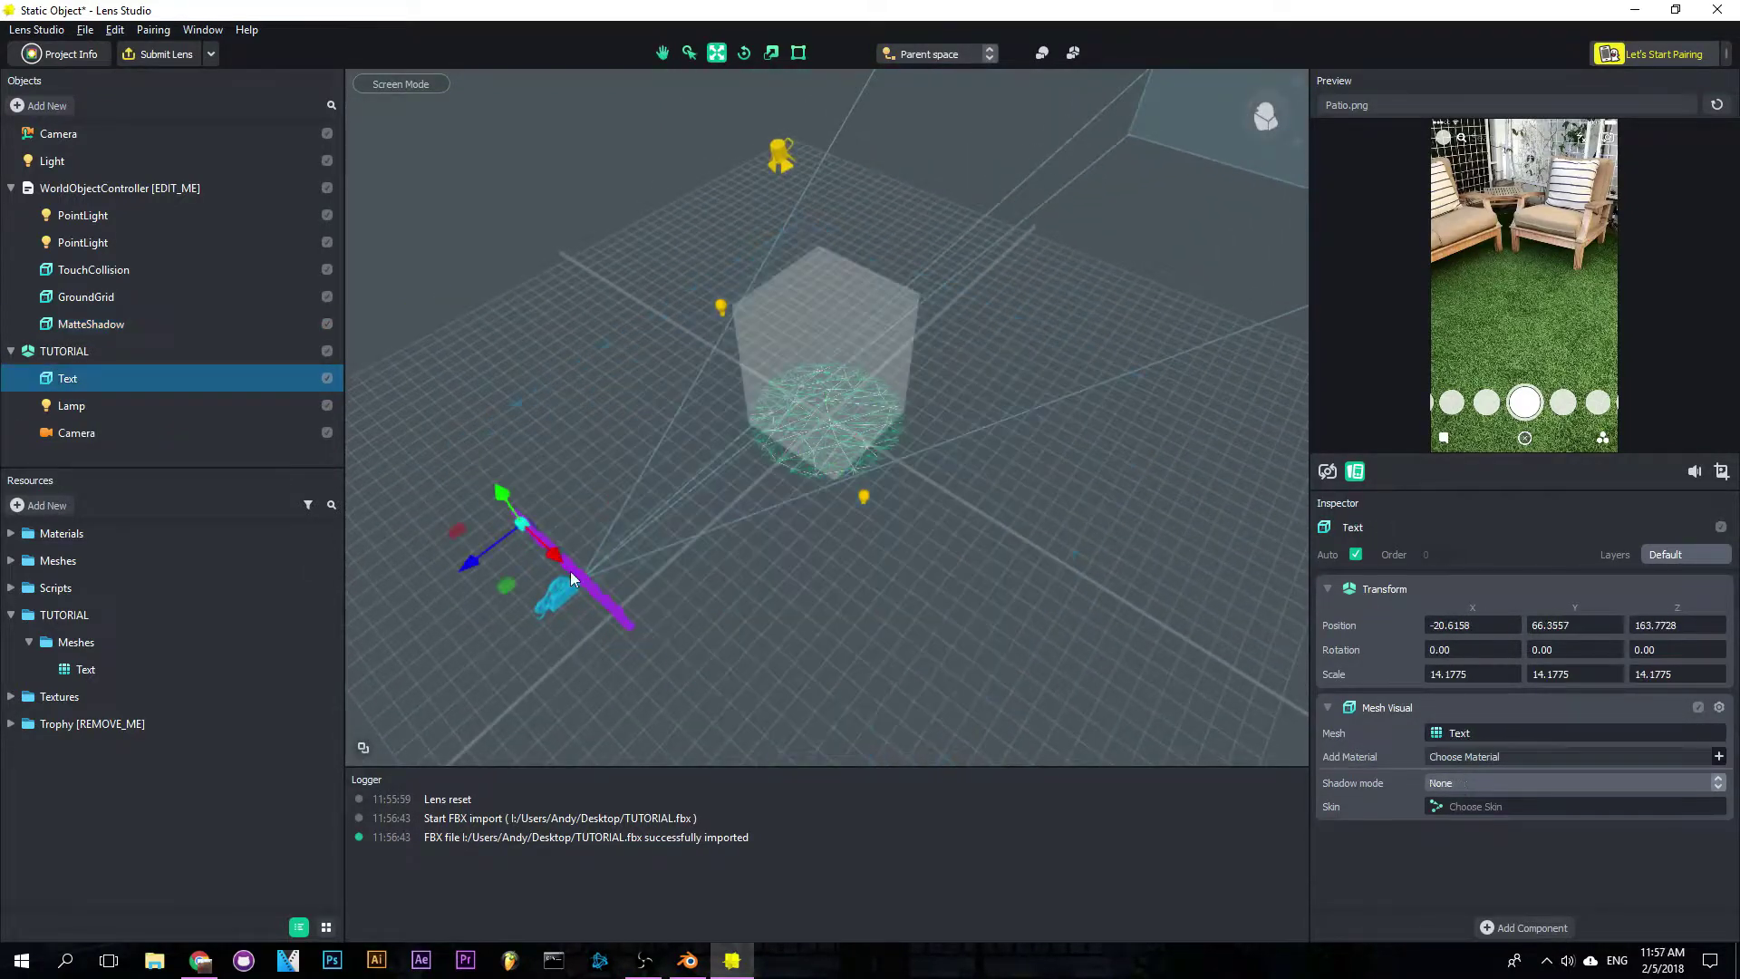
left_click_drag(477, 562, 848, 410)
left_click(849, 410)
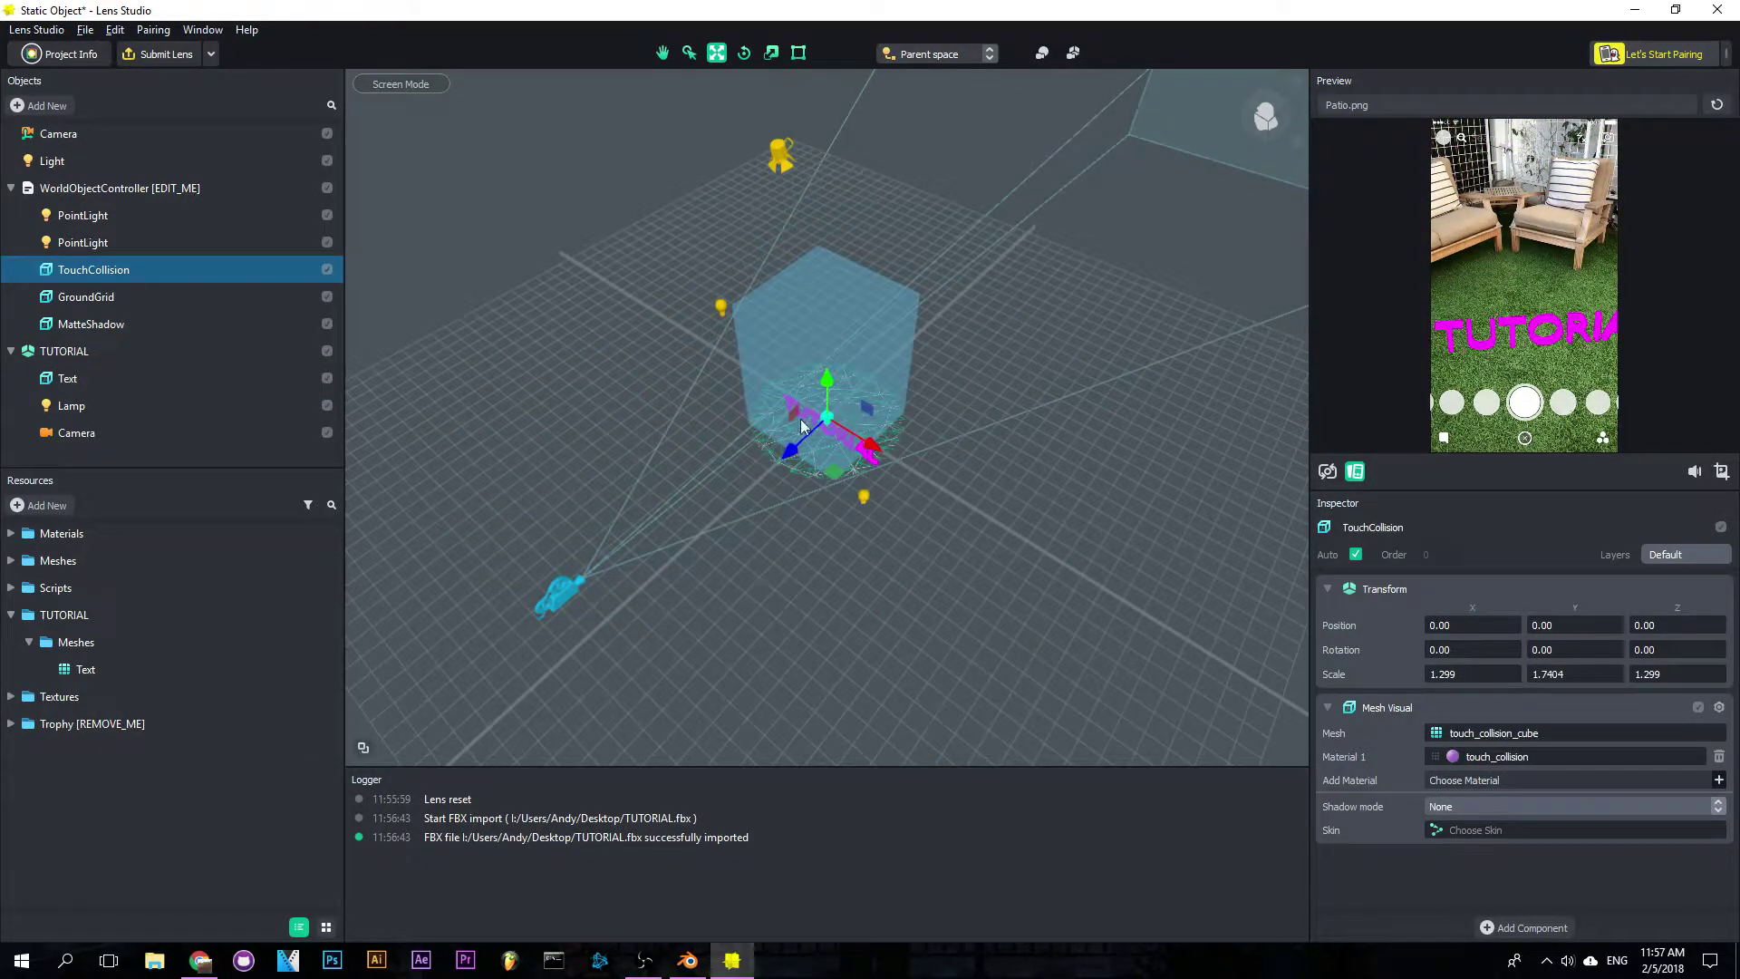
Step: Shift the GroundGrid object to about -2.4 along the X axis
left_click(115, 305)
scroll(848, 432, "up", 5)
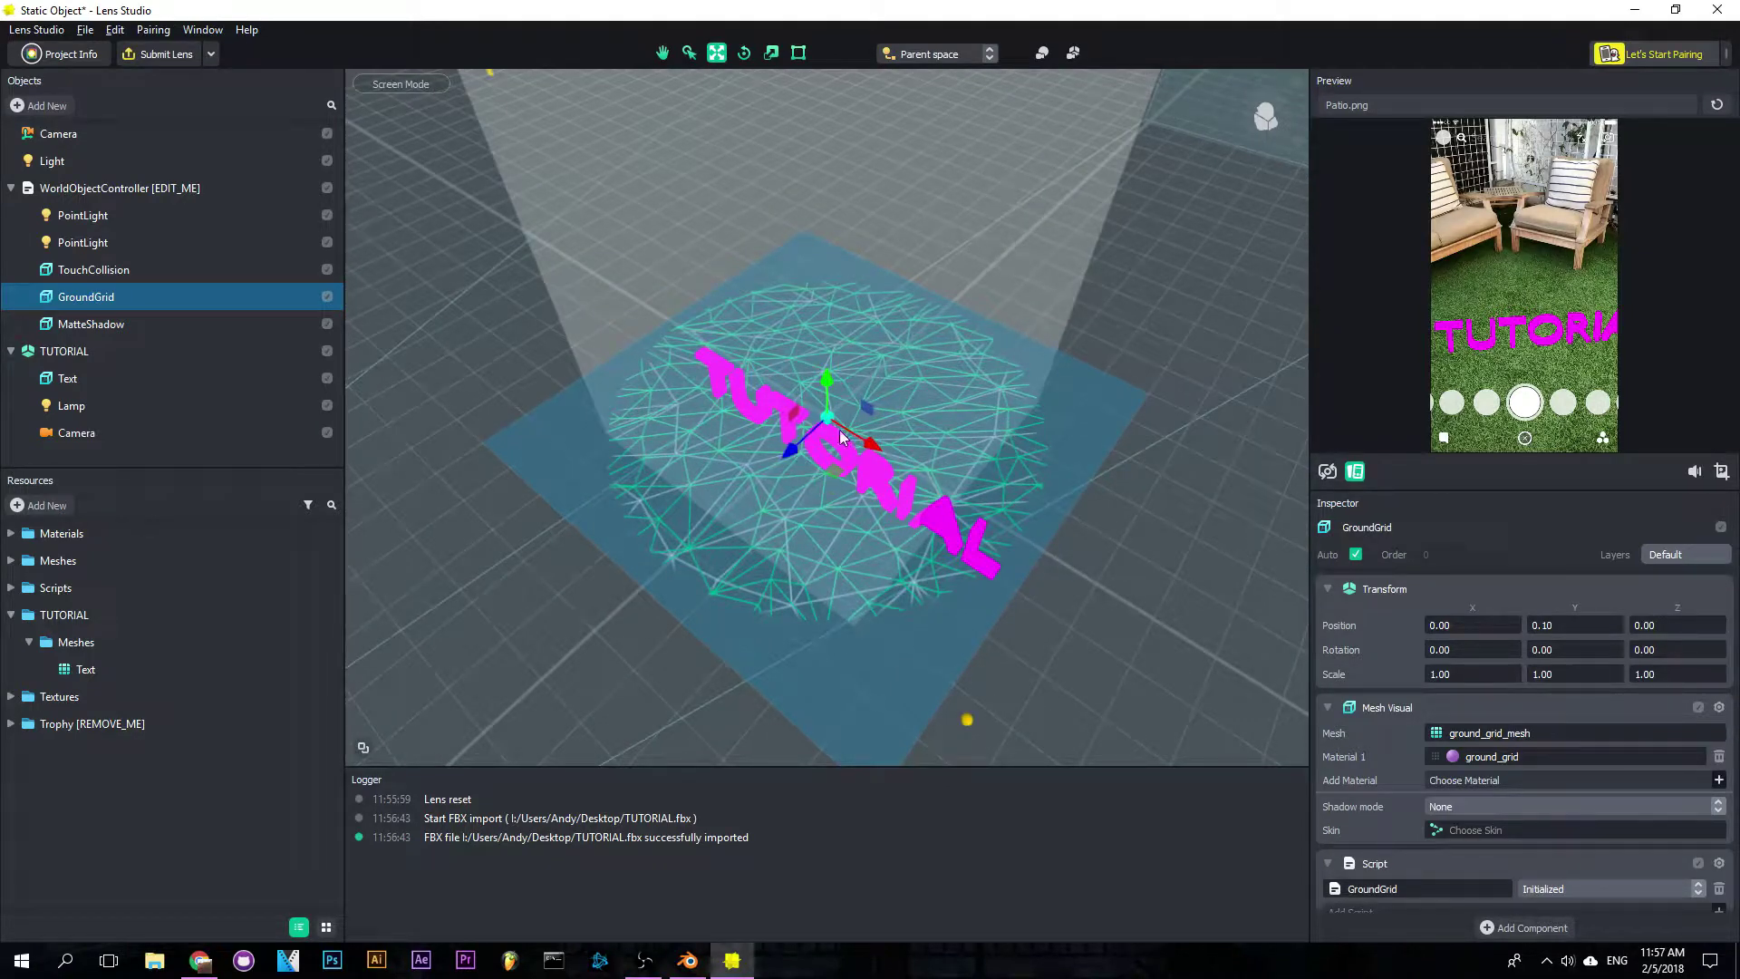
left_click_drag(874, 454, 896, 437)
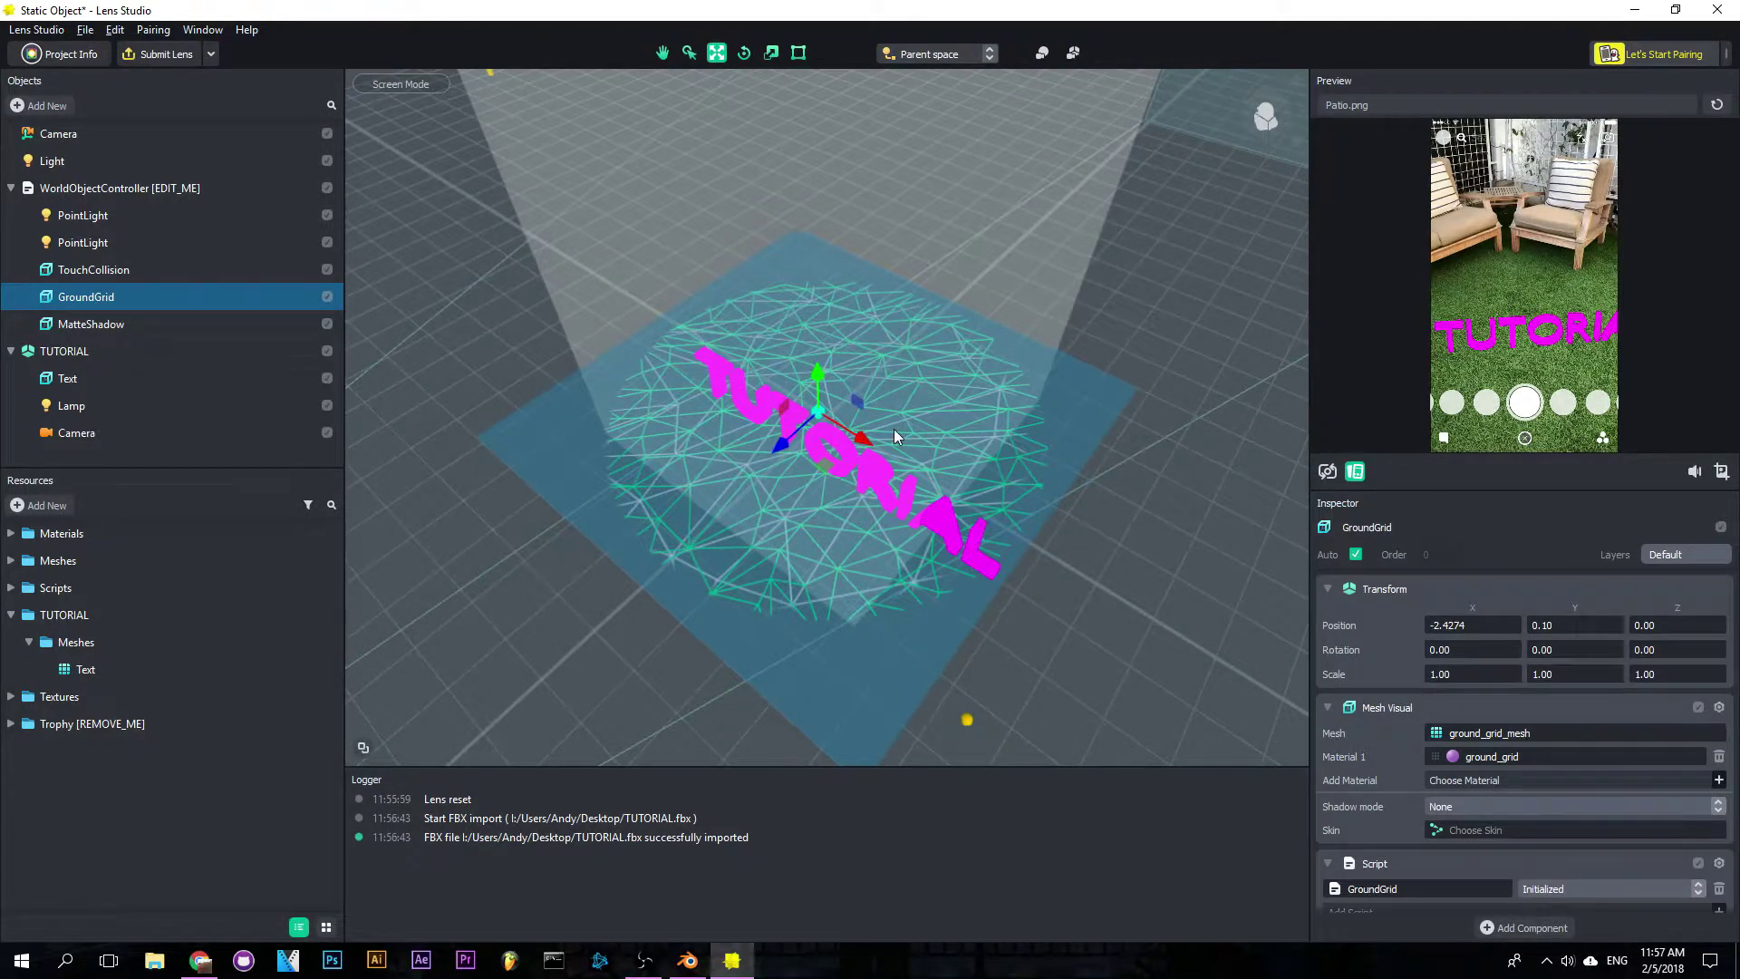
Step: Move the parent TUTORIAL object over the ground grid, to about X -6.8 and Z -15.6
left_click(100, 381)
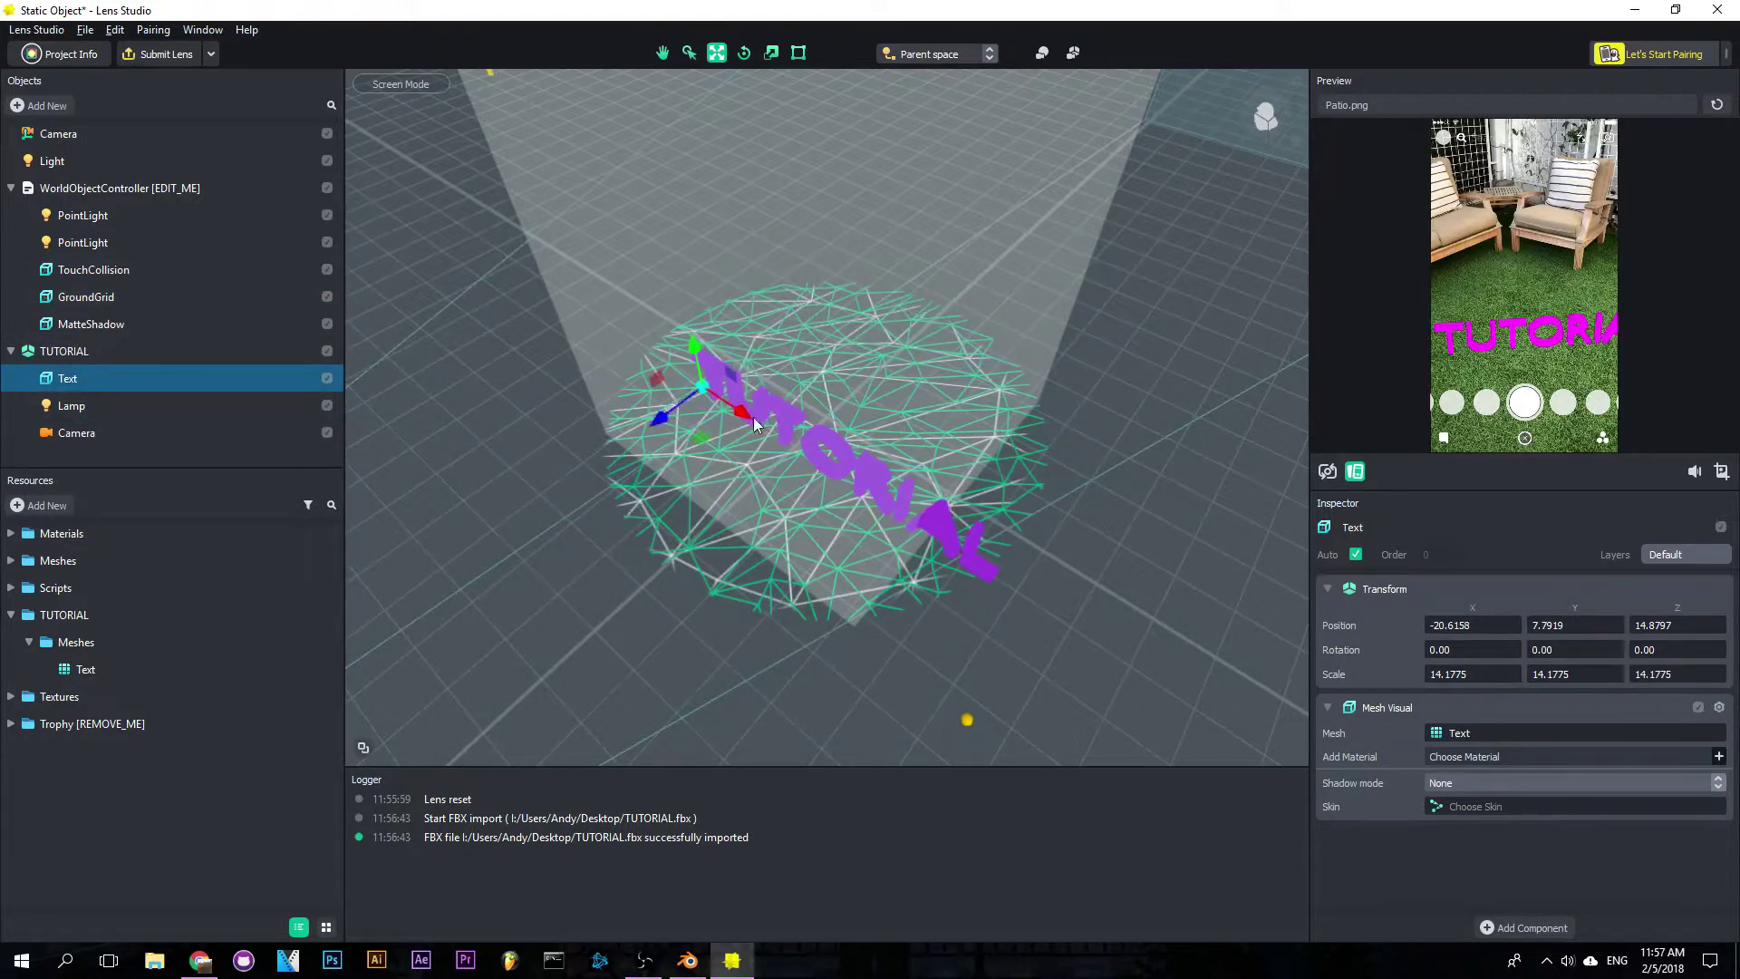
left_click(720, 410)
left_click(91, 379)
left_click(80, 354)
left_click_drag(868, 445, 810, 391)
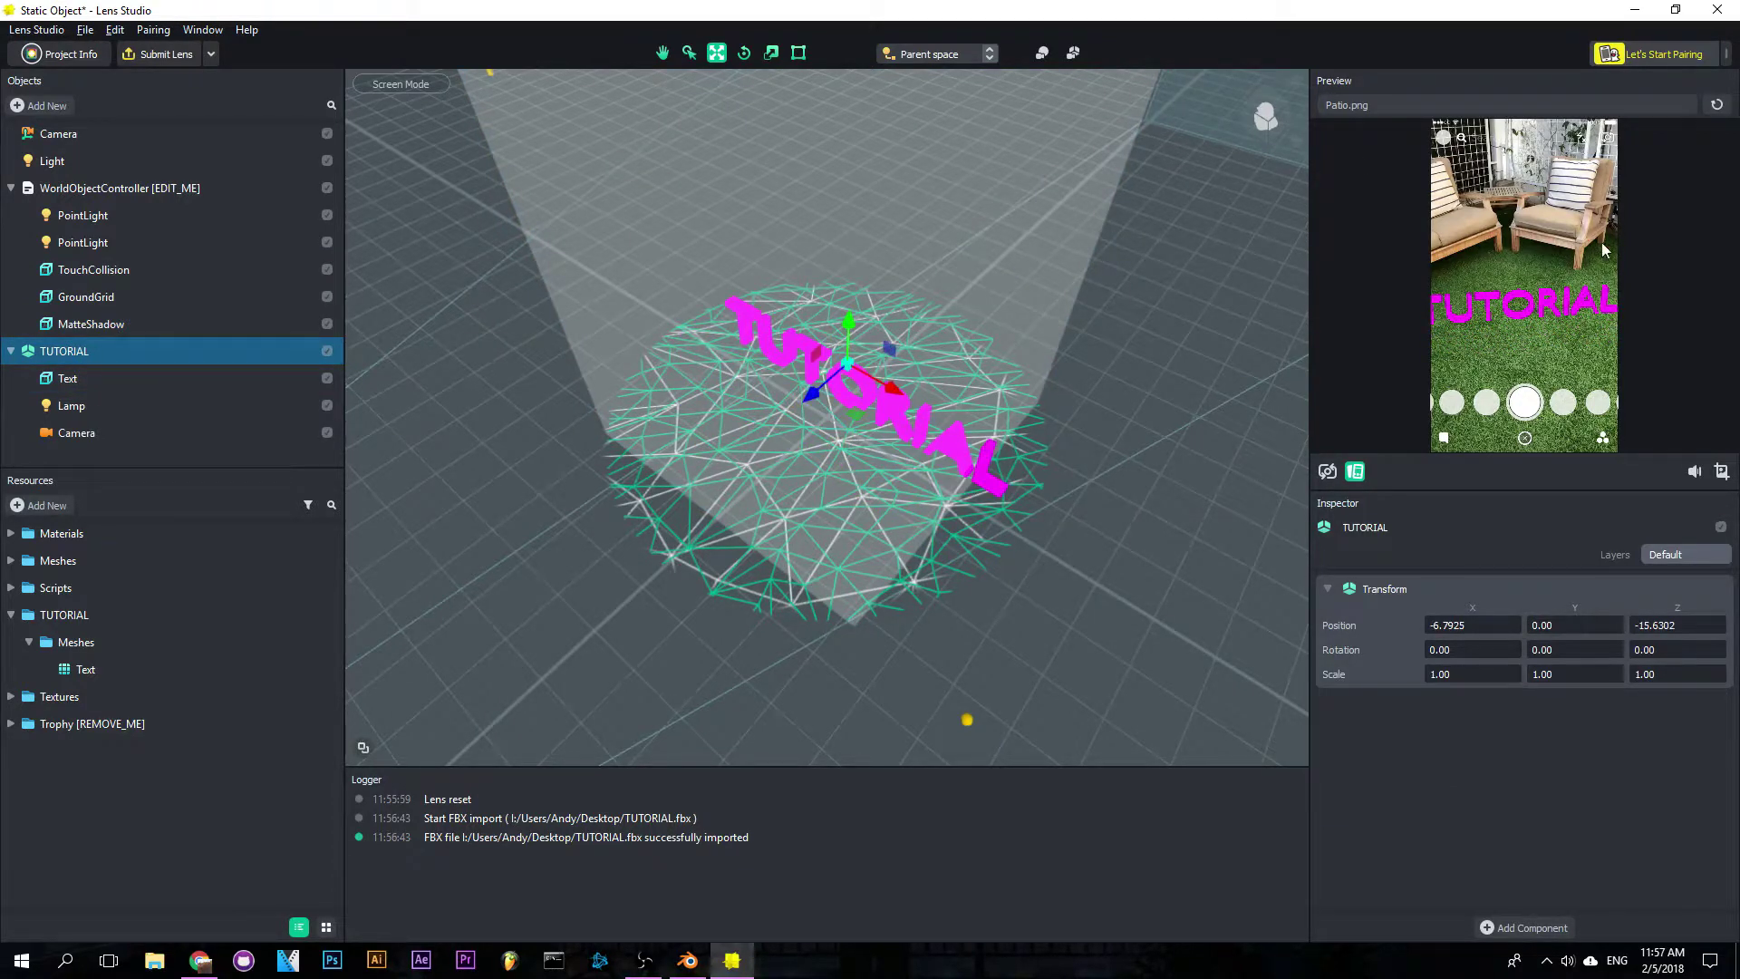
Step: Scale the TUTORIAL object uniformly to about 0.51 and reposition it to about X -1.5 and Z -5.6
left_click(771, 53)
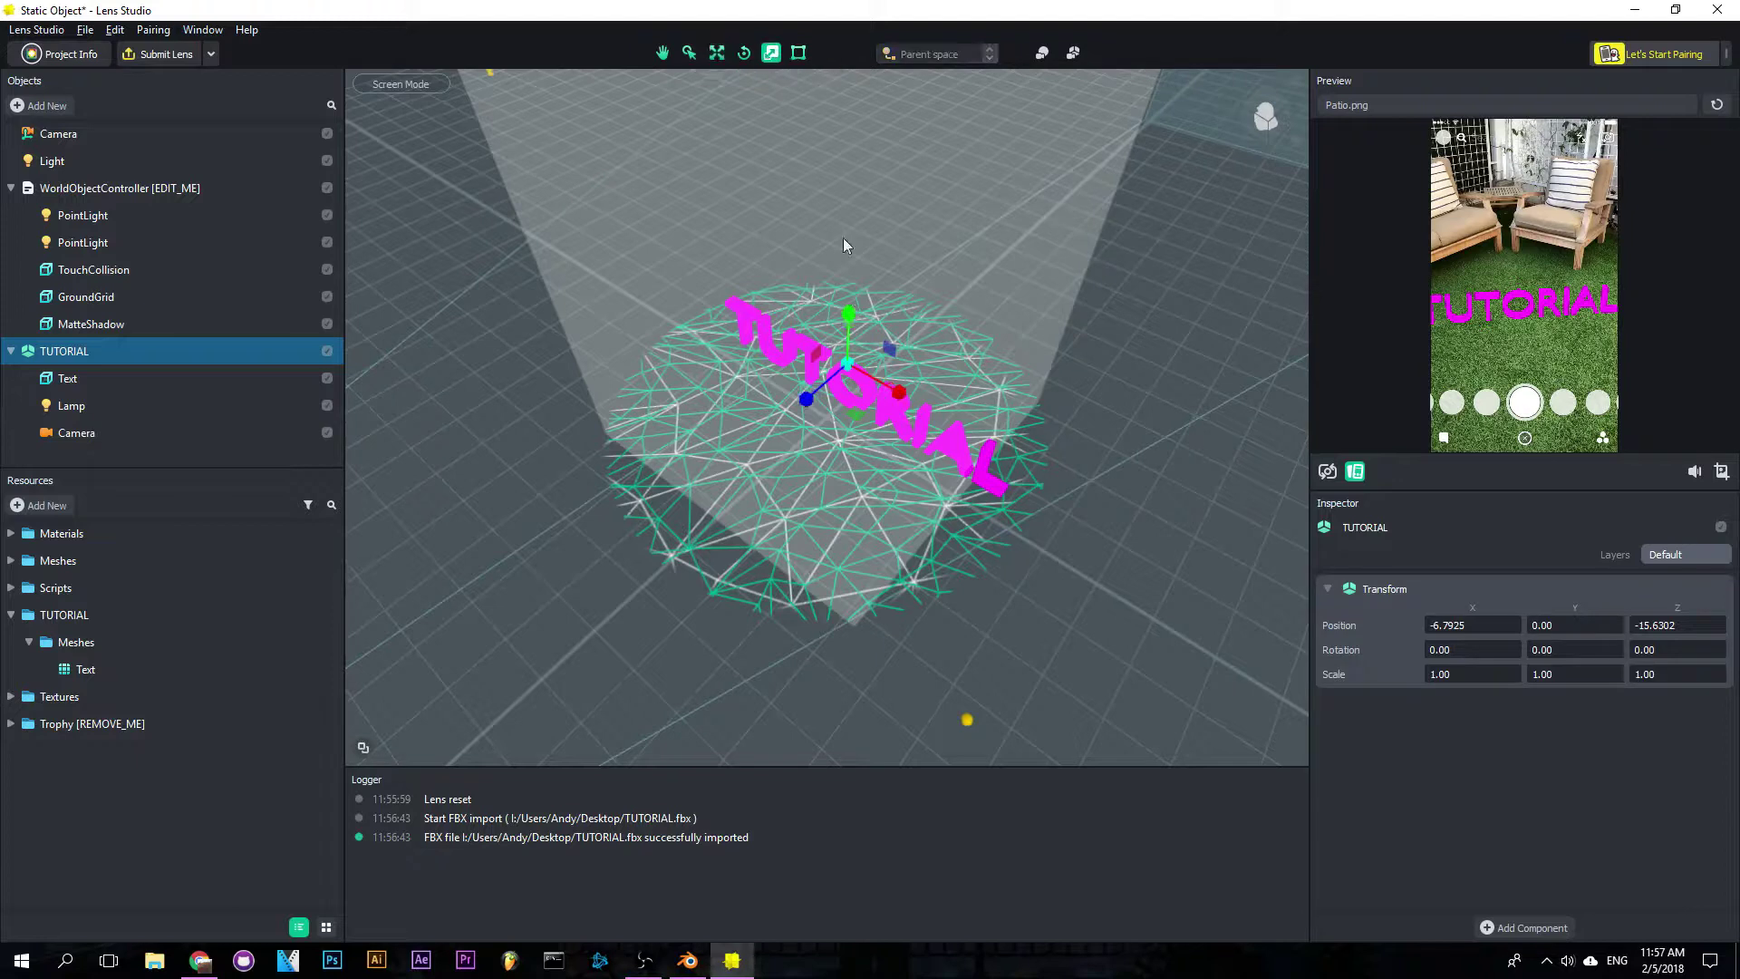
left_click_drag(845, 366, 840, 324)
key("ctrl+z")
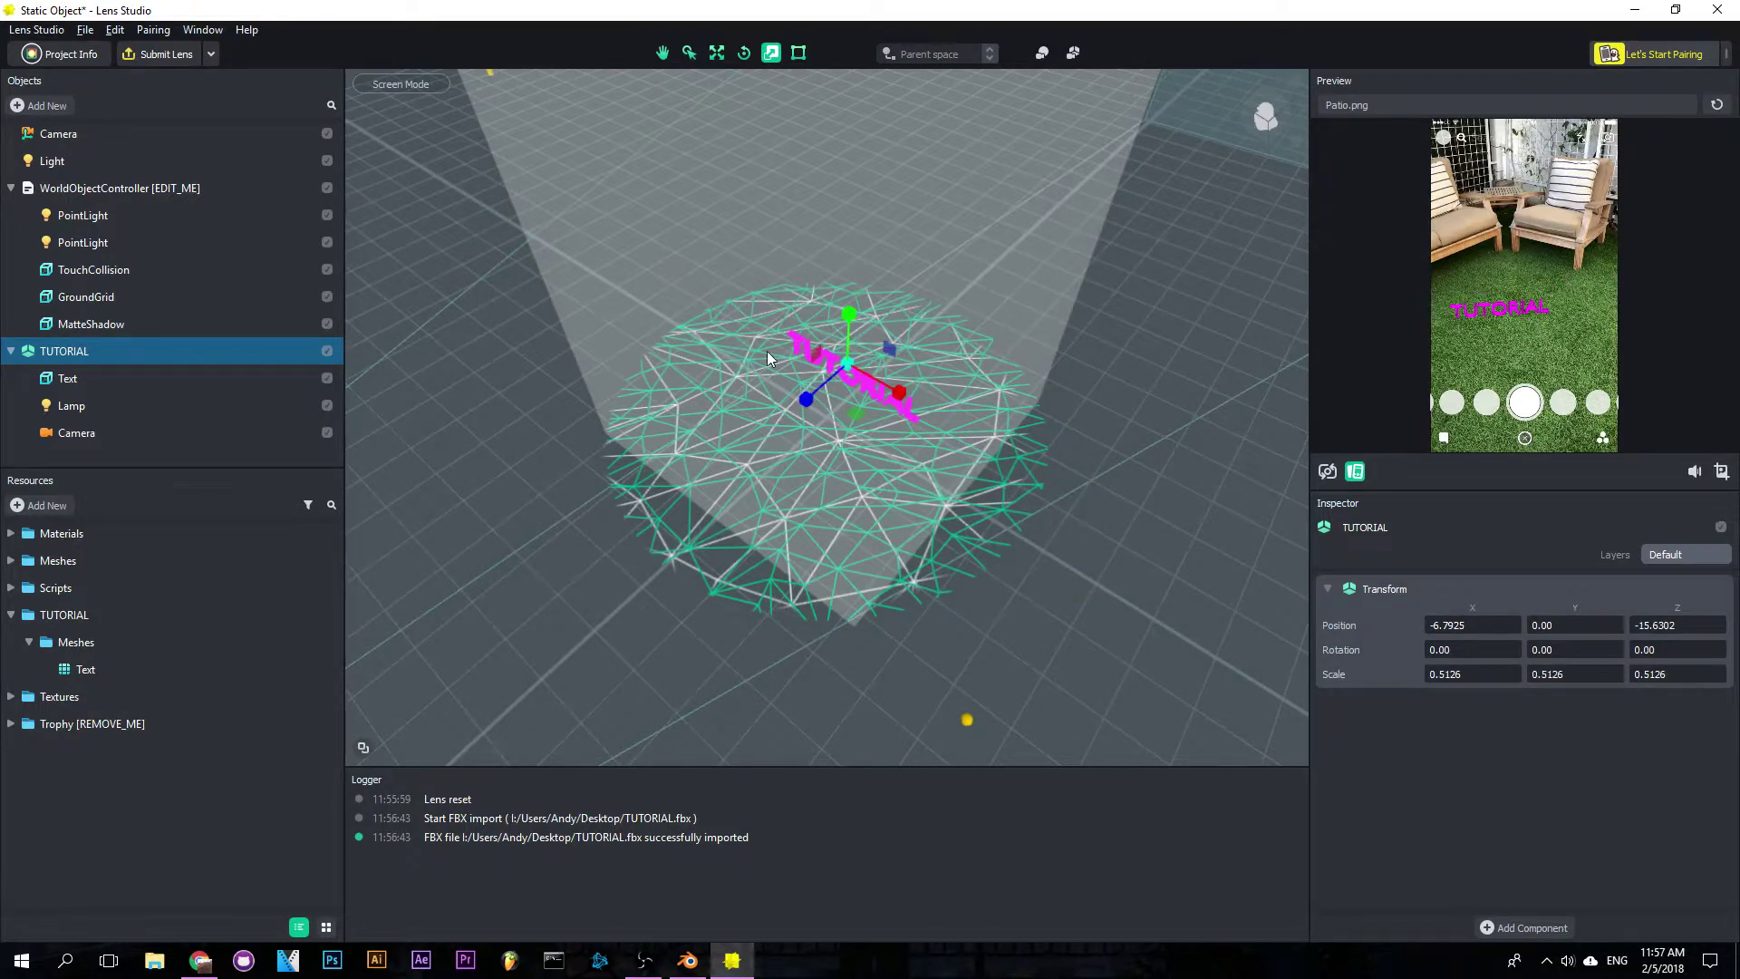
key("w")
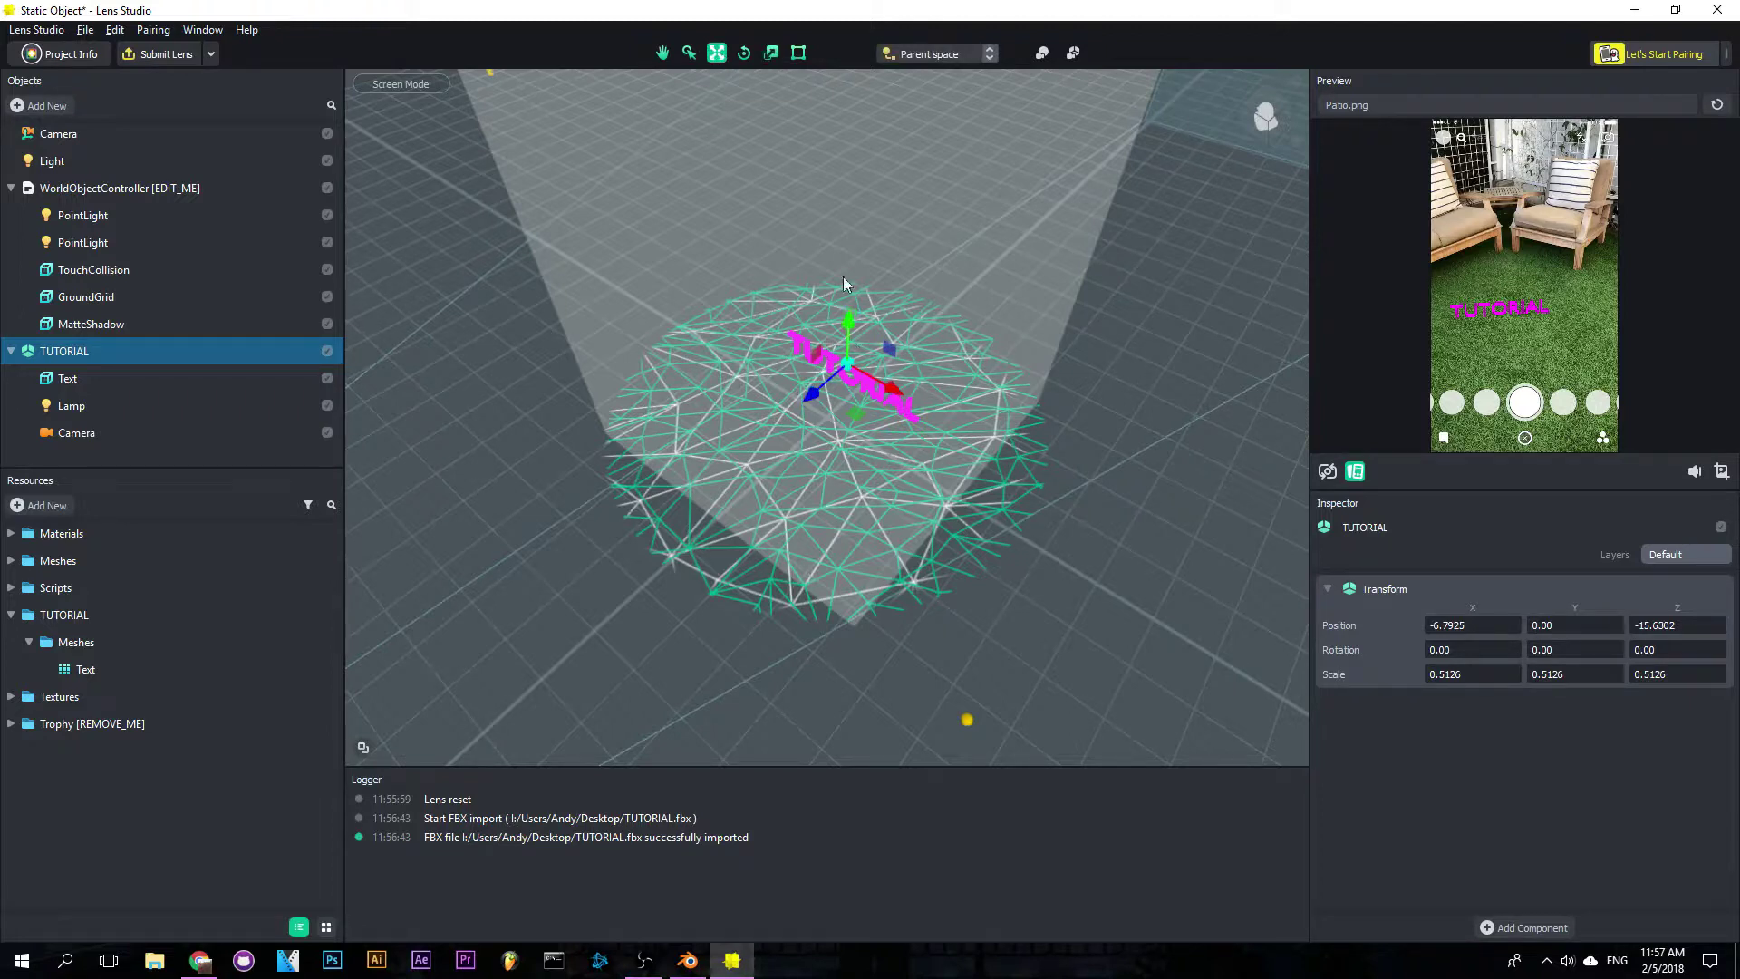
left_click_drag(892, 395, 799, 443)
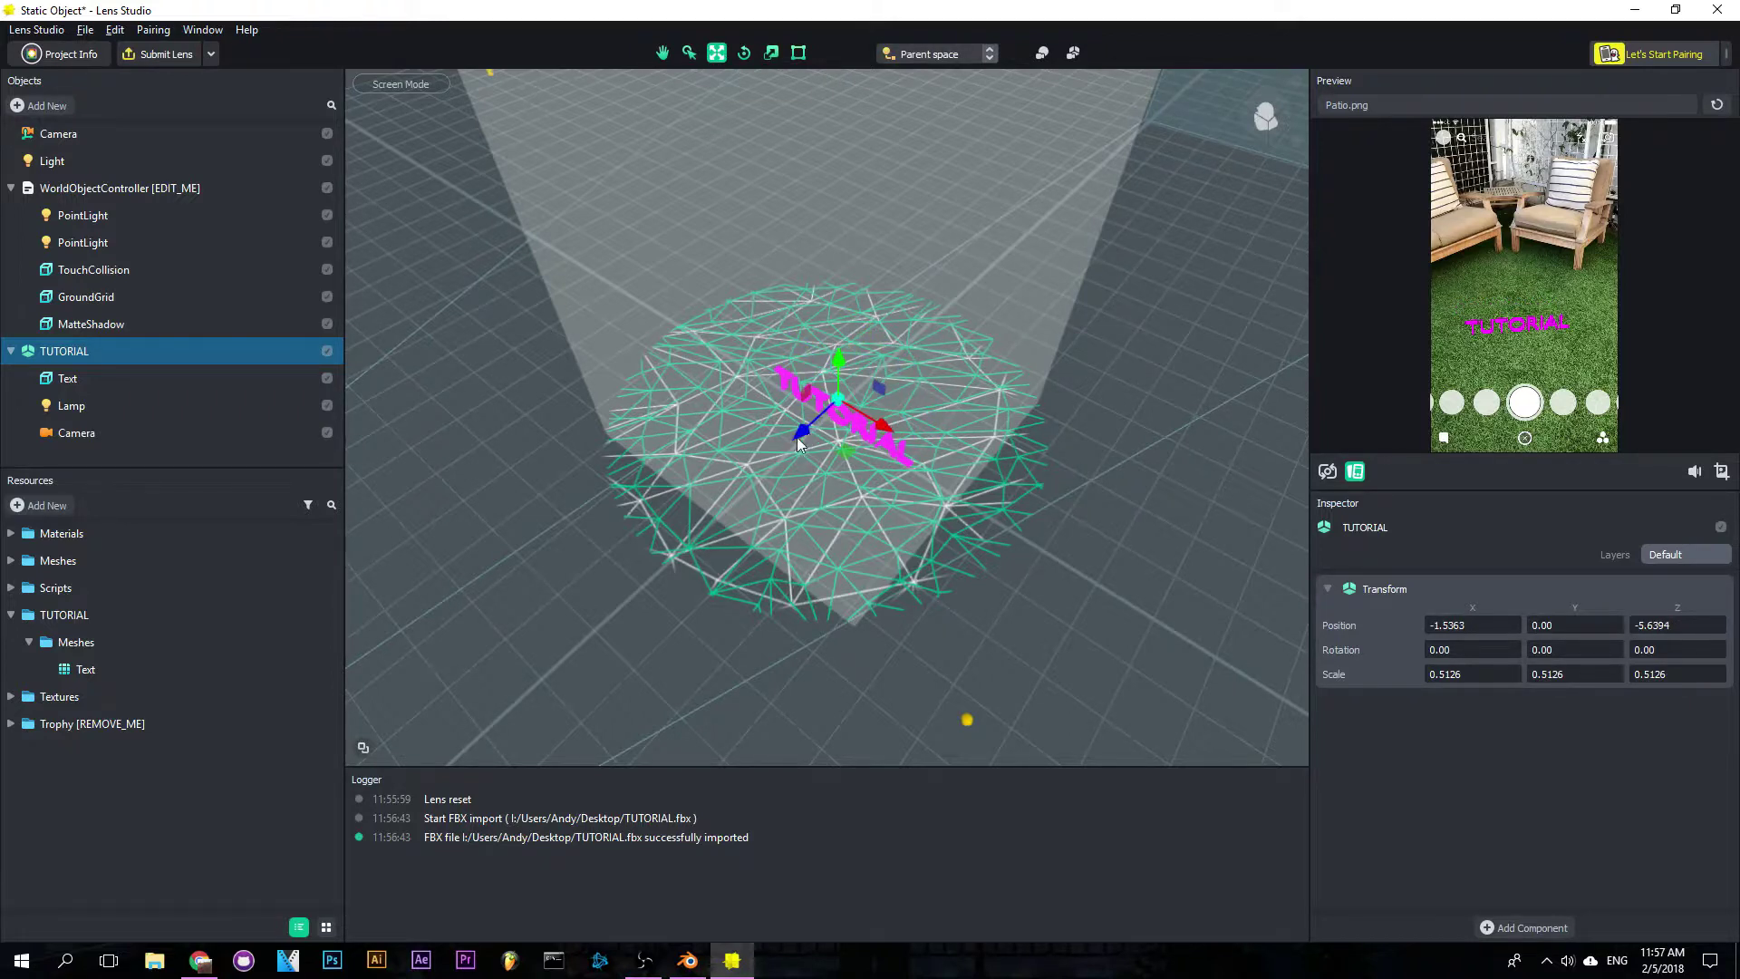
Step: Display the Snapcode for pairing a device, dismiss it, and view the text on the ground grid from the front
left_click(1627, 56)
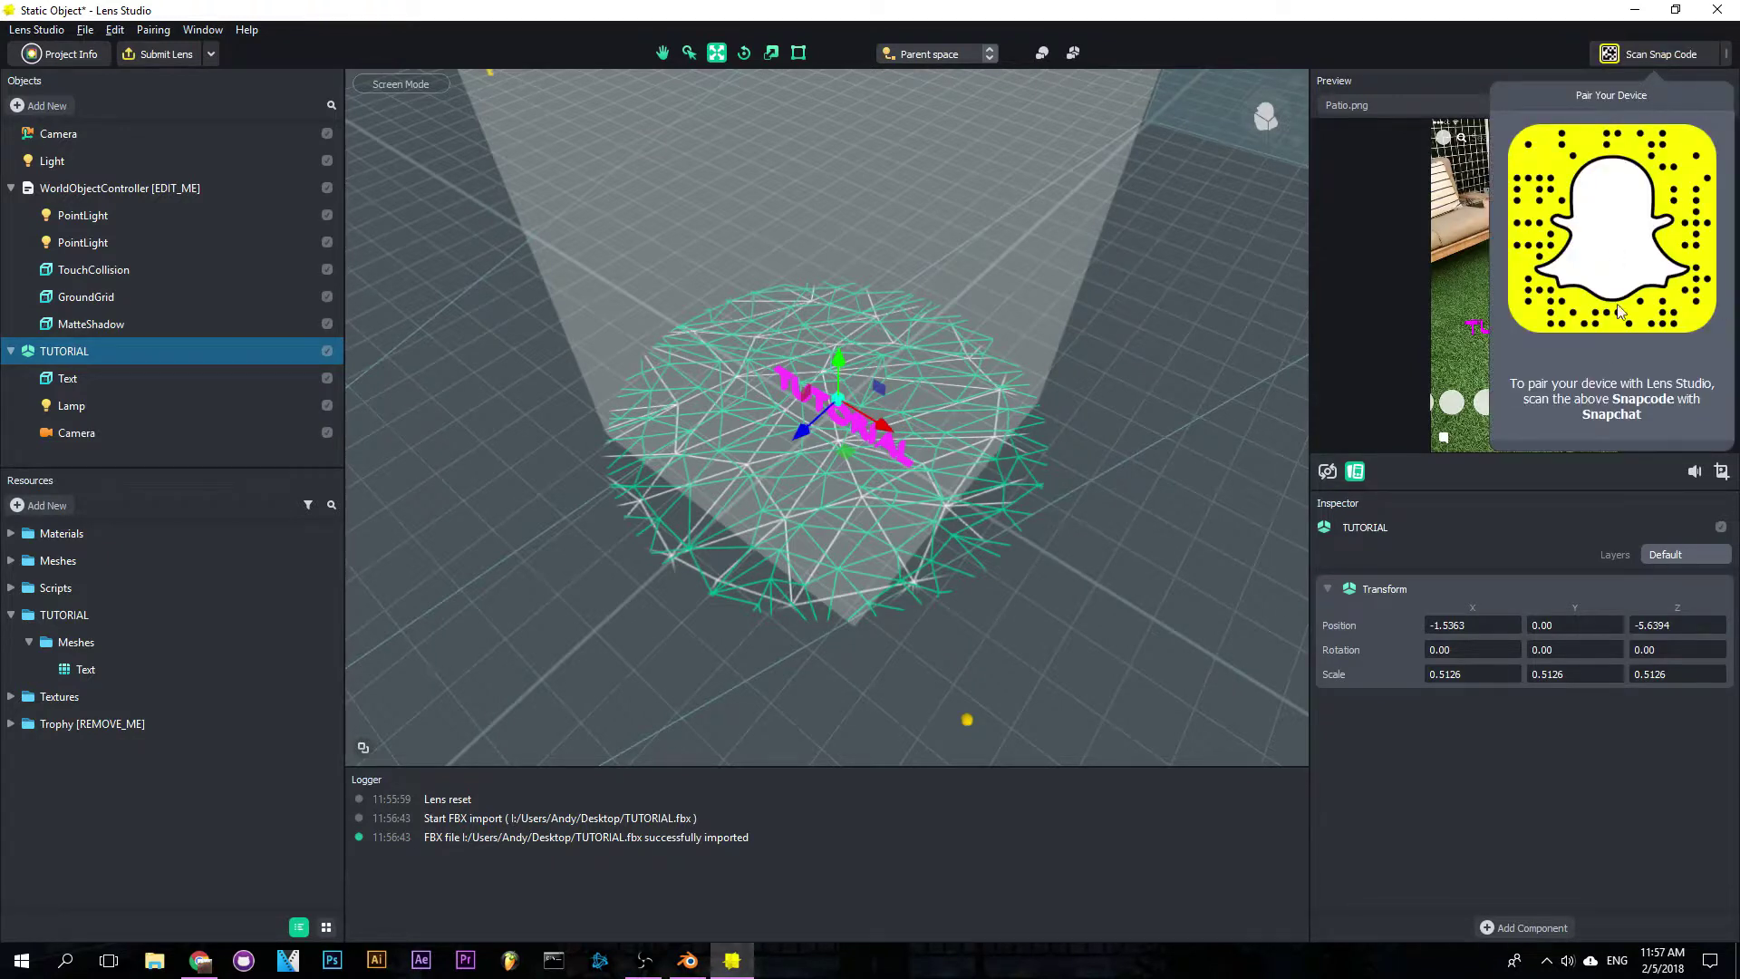
left_click(1649, 54)
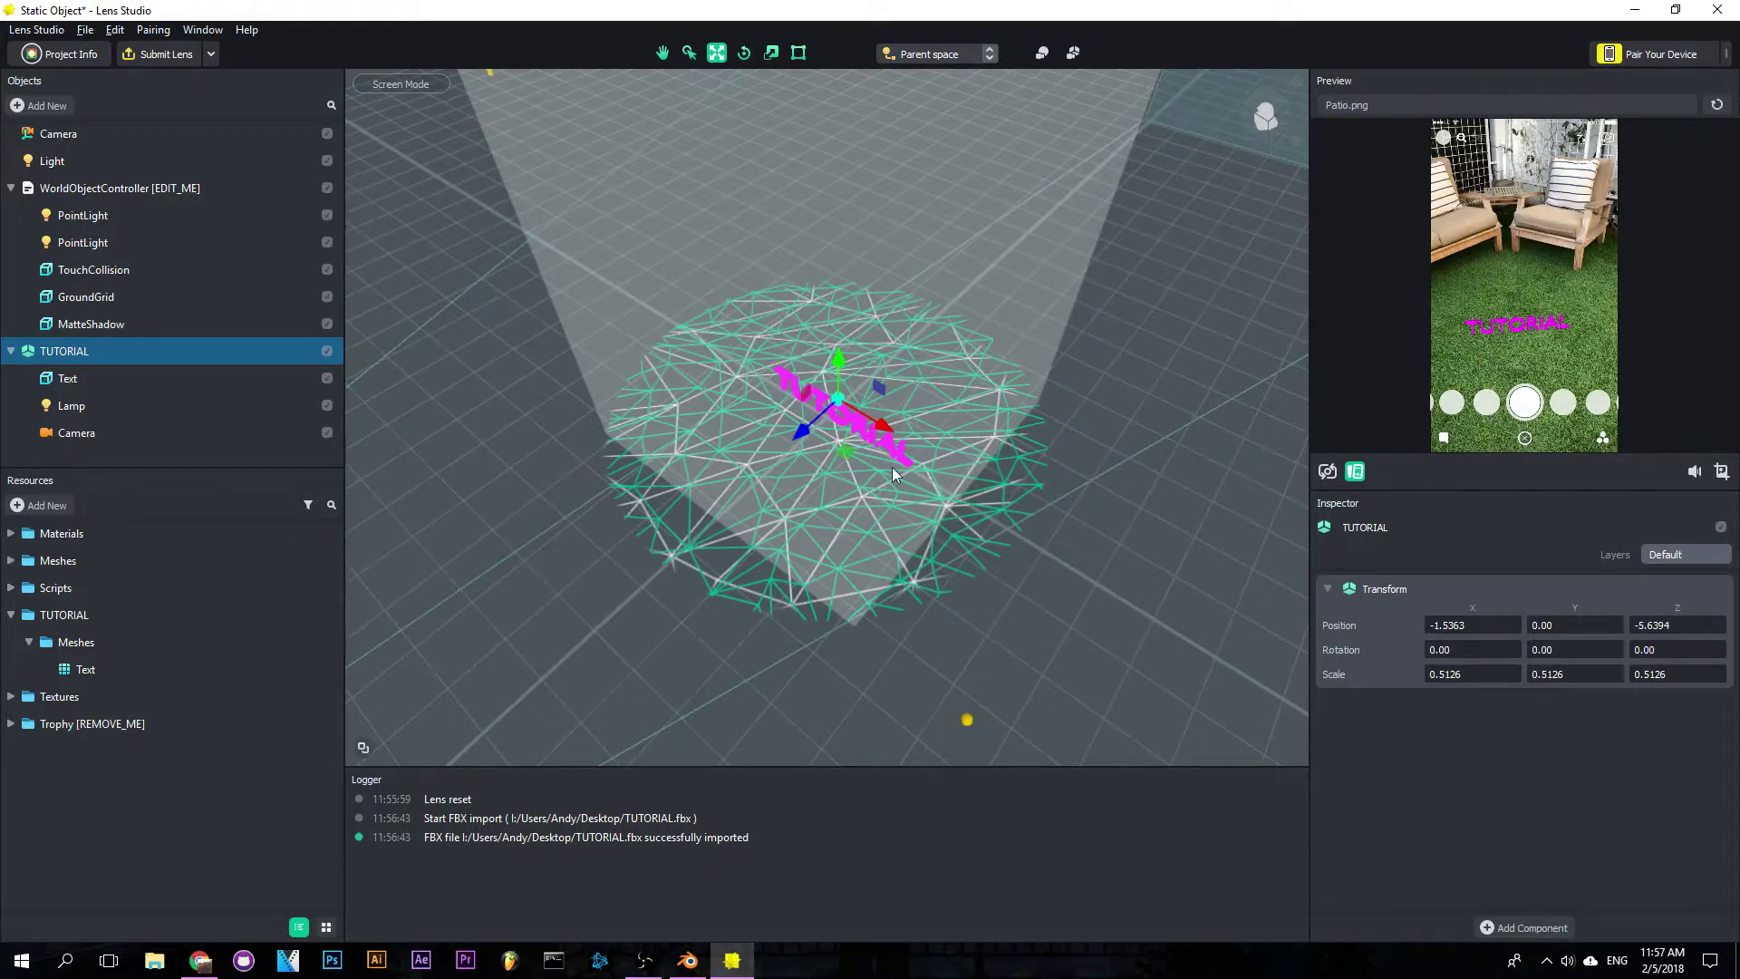
right_click_drag(949, 486, 747, 305)
scroll(930, 367, "up", 3)
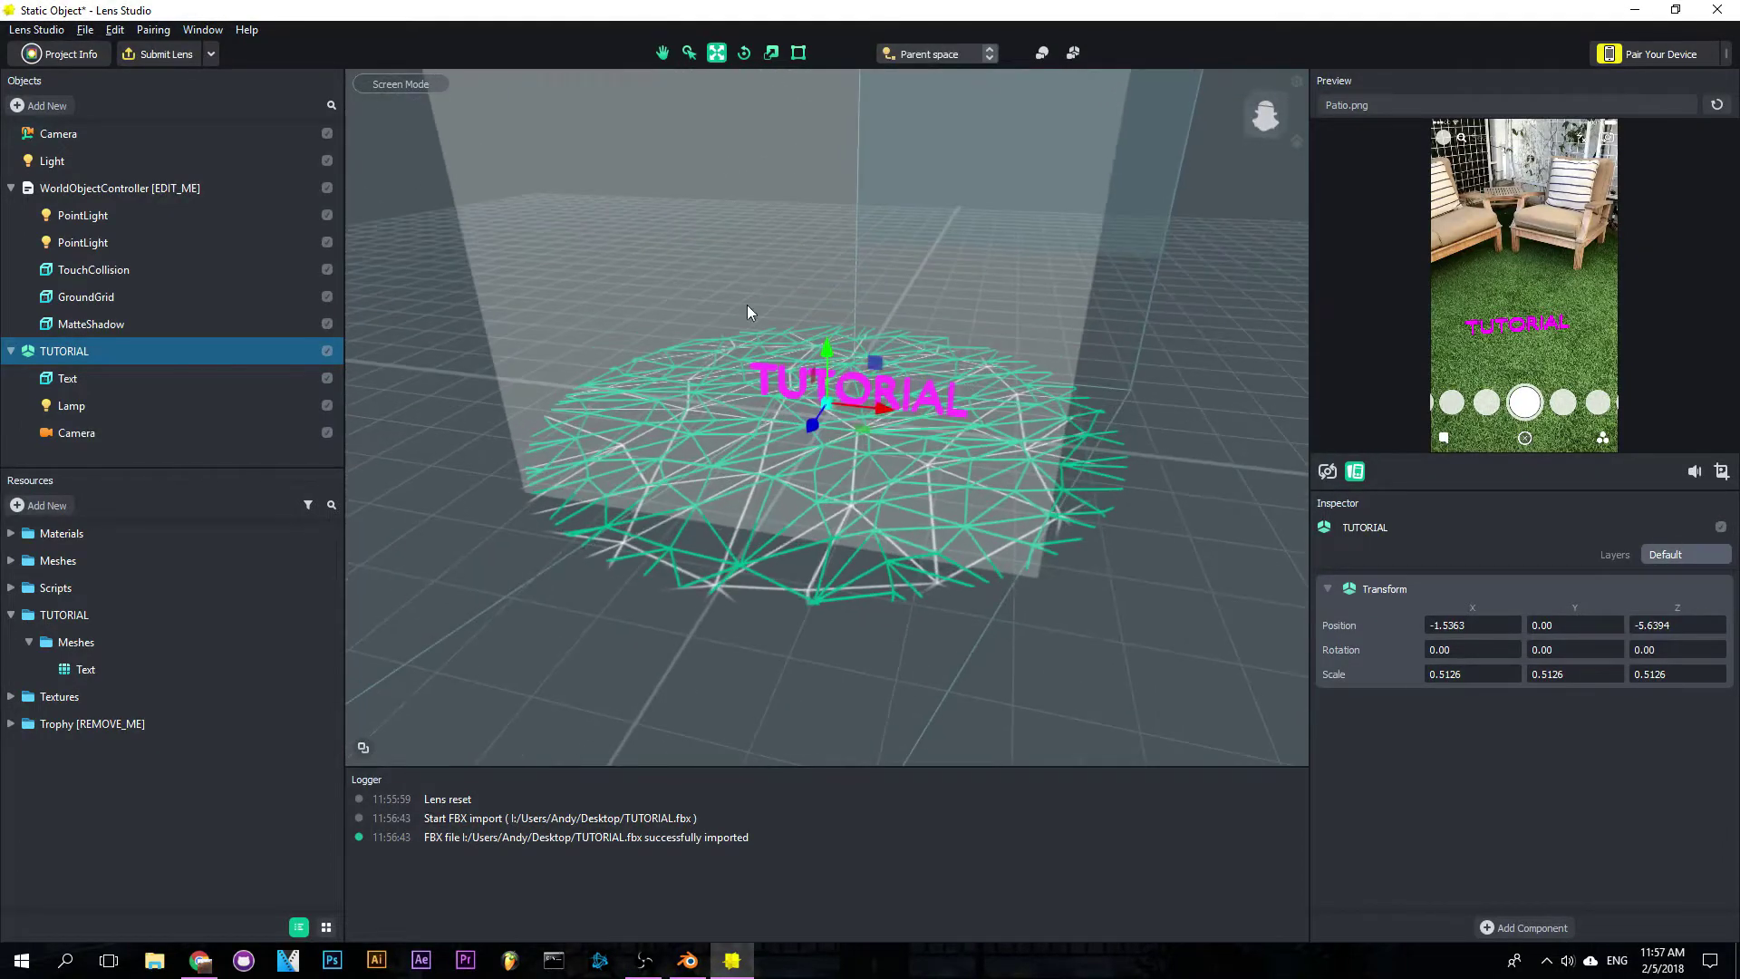
Step: Start submitting the lens and authorize Lens Studio to access the Snapchat account
left_click(166, 54)
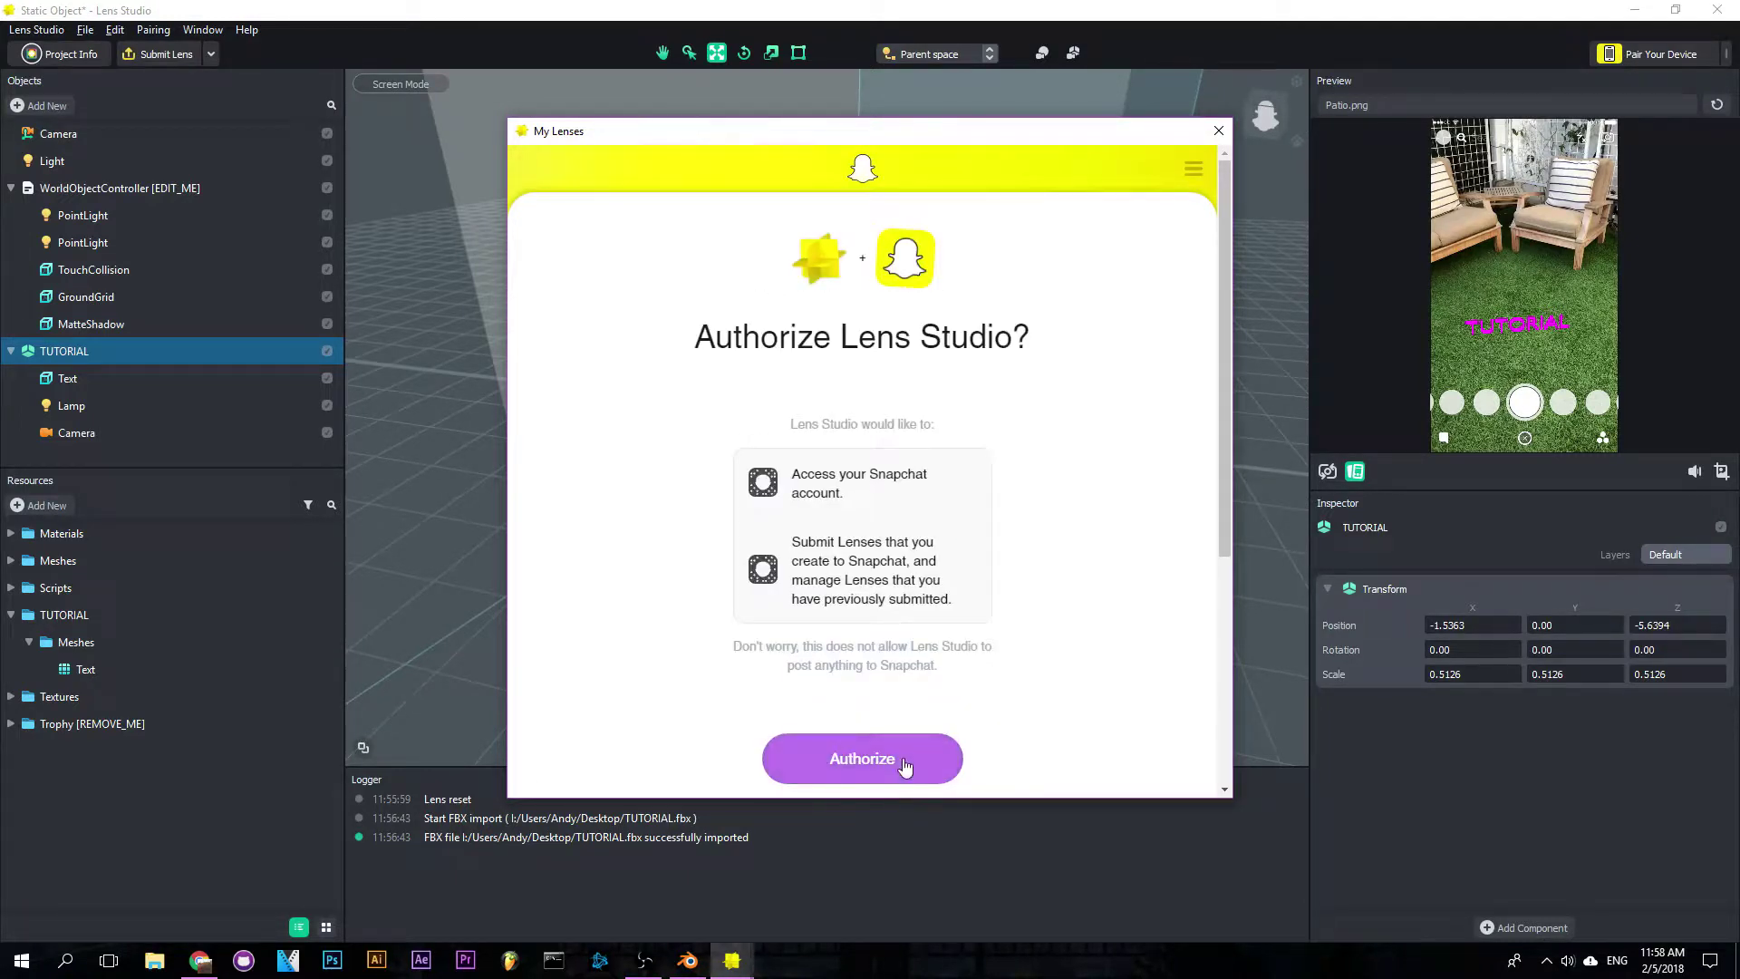
left_click(908, 765)
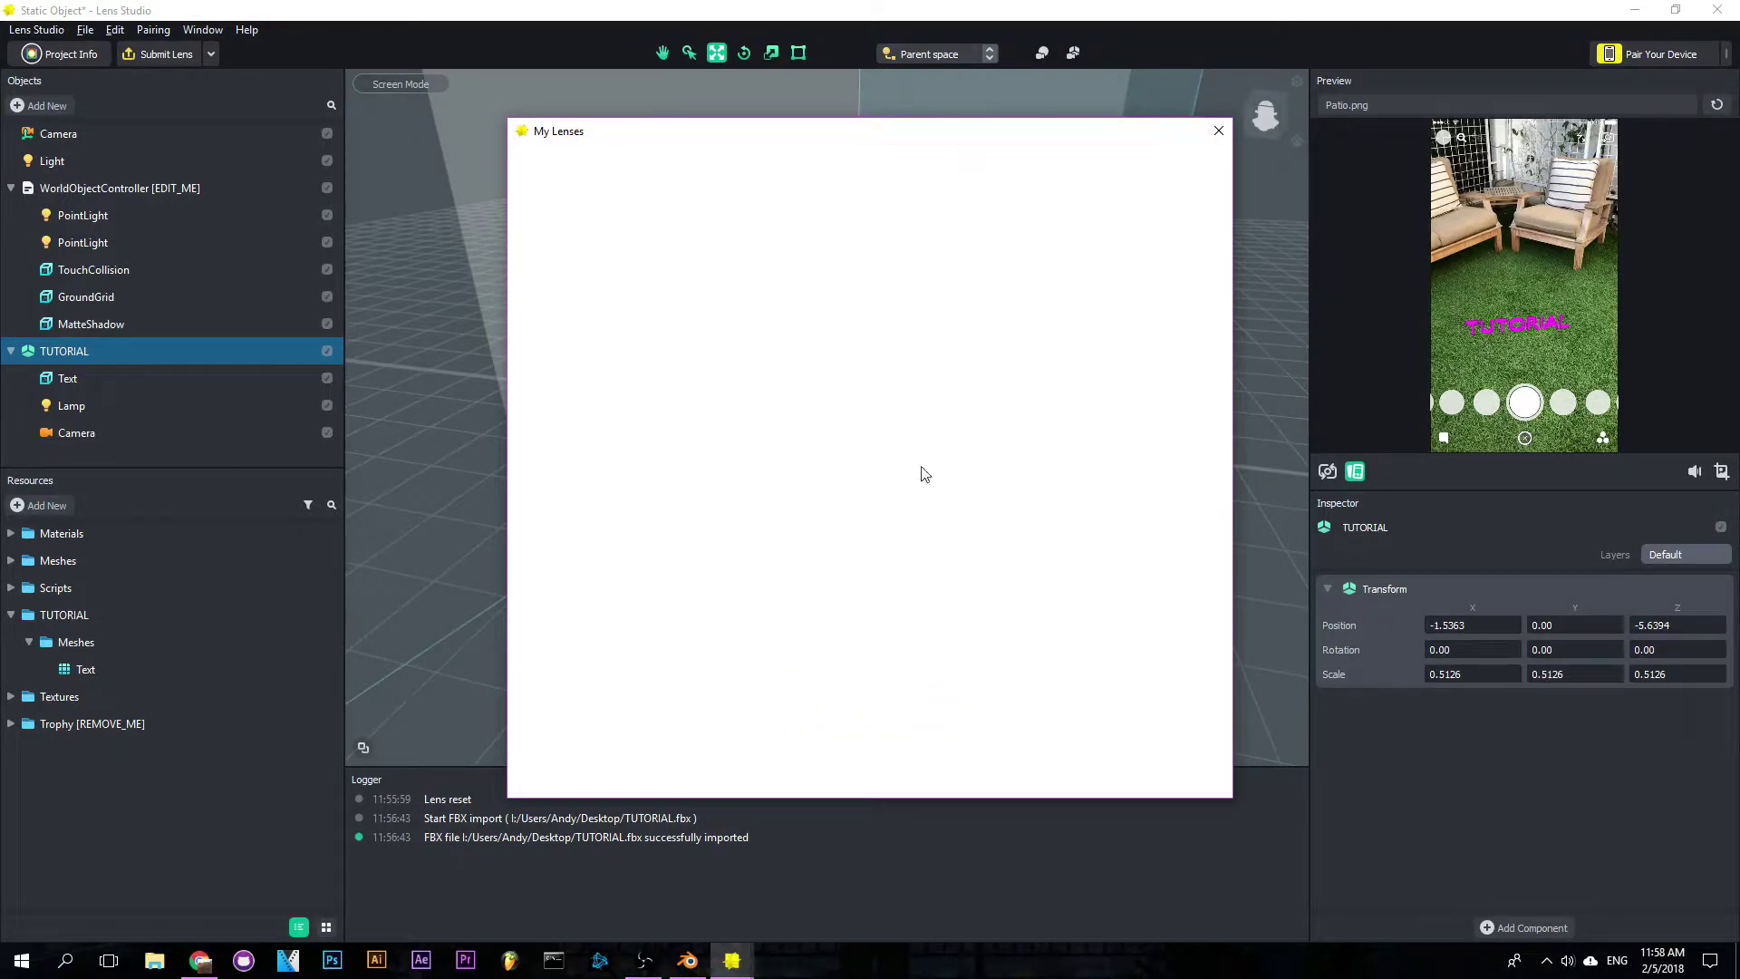
left_click(925, 461)
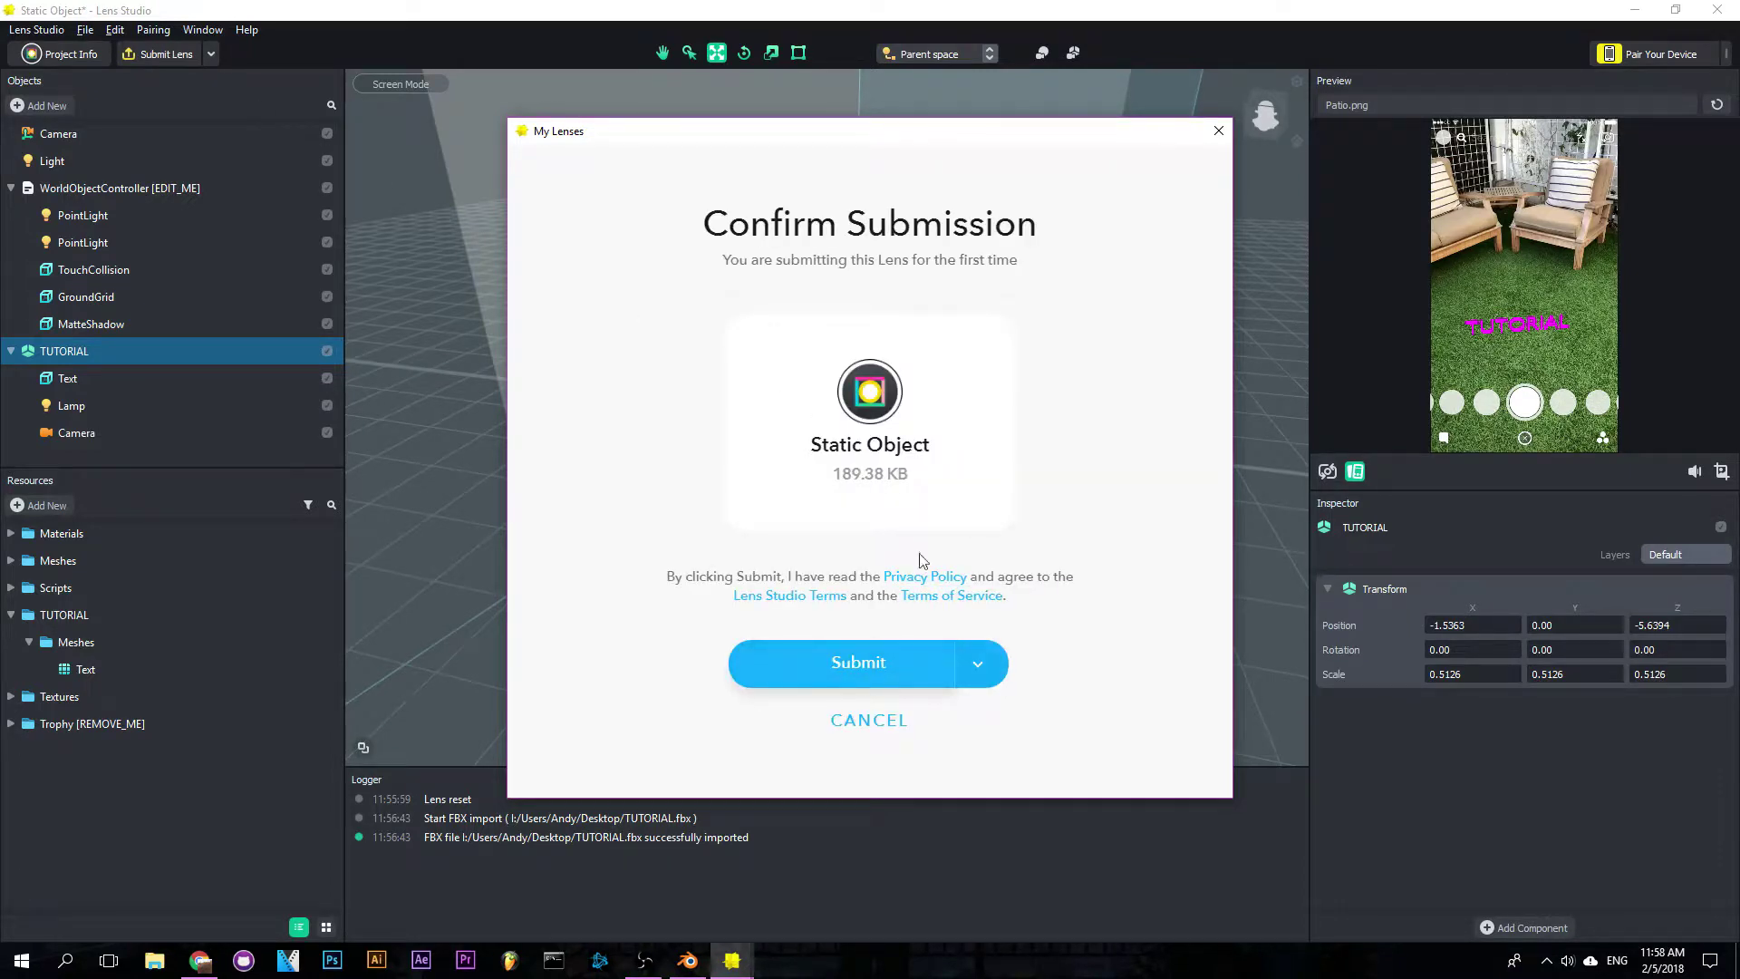
Step: View the upload options for submitting the lens, dismiss them, and close the submission window without submitting
left_click(997, 672)
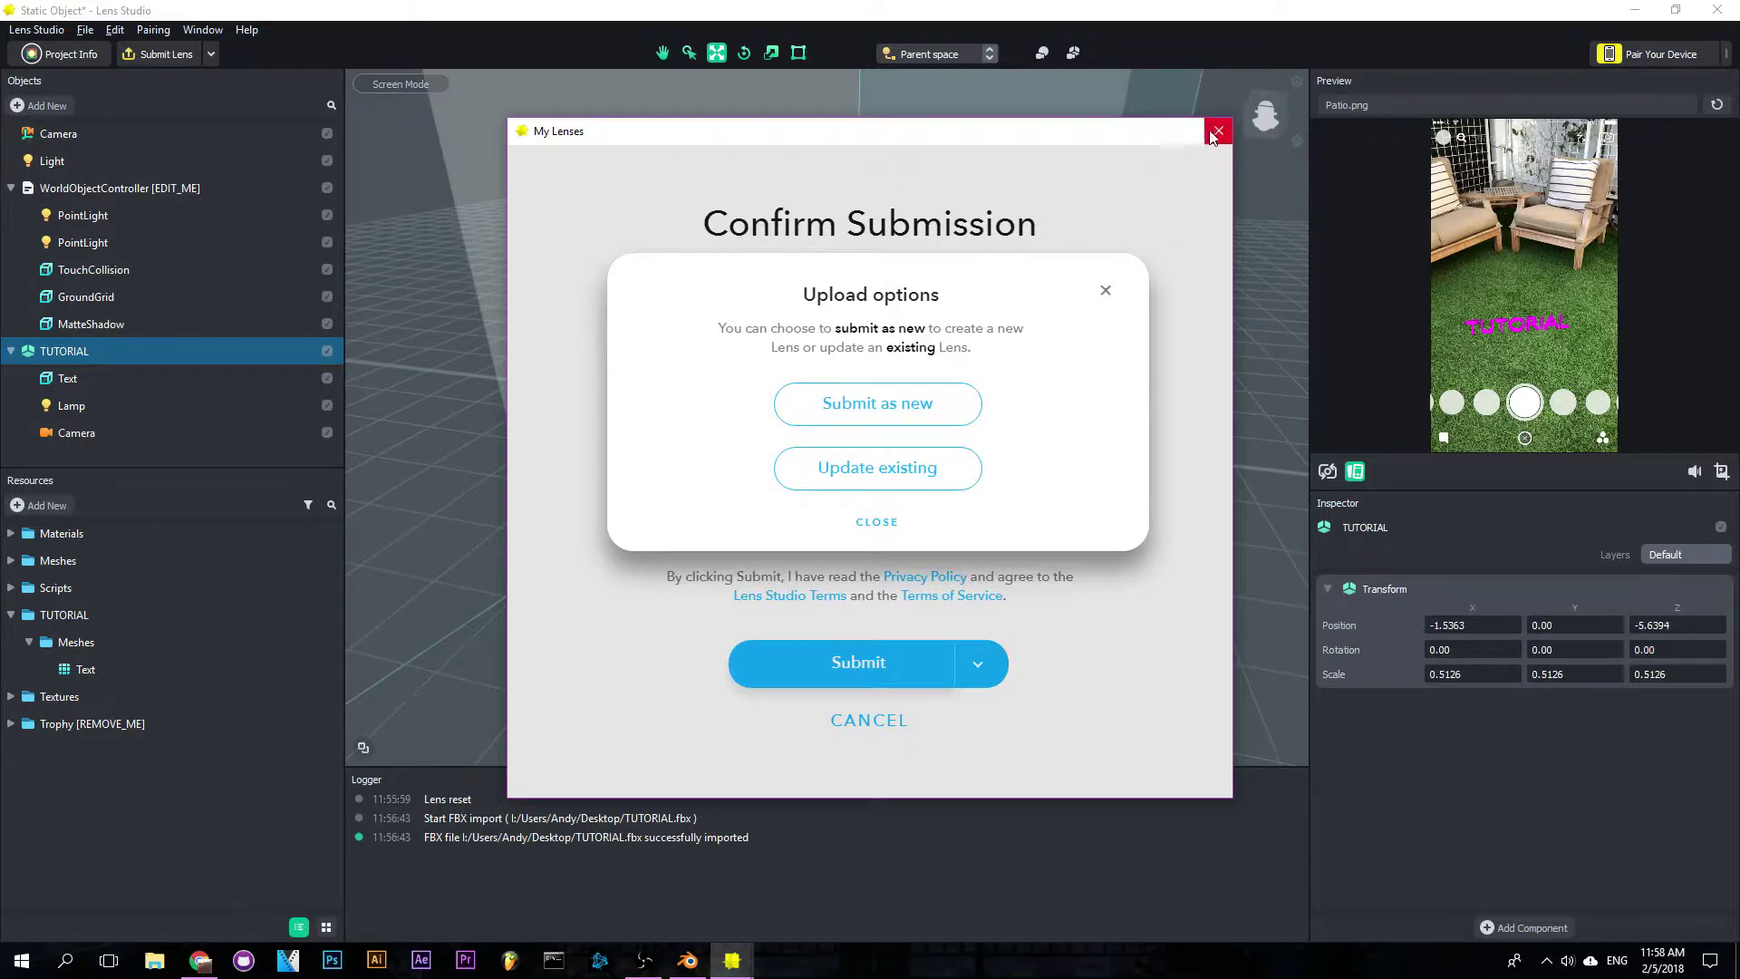
left_click(1104, 291)
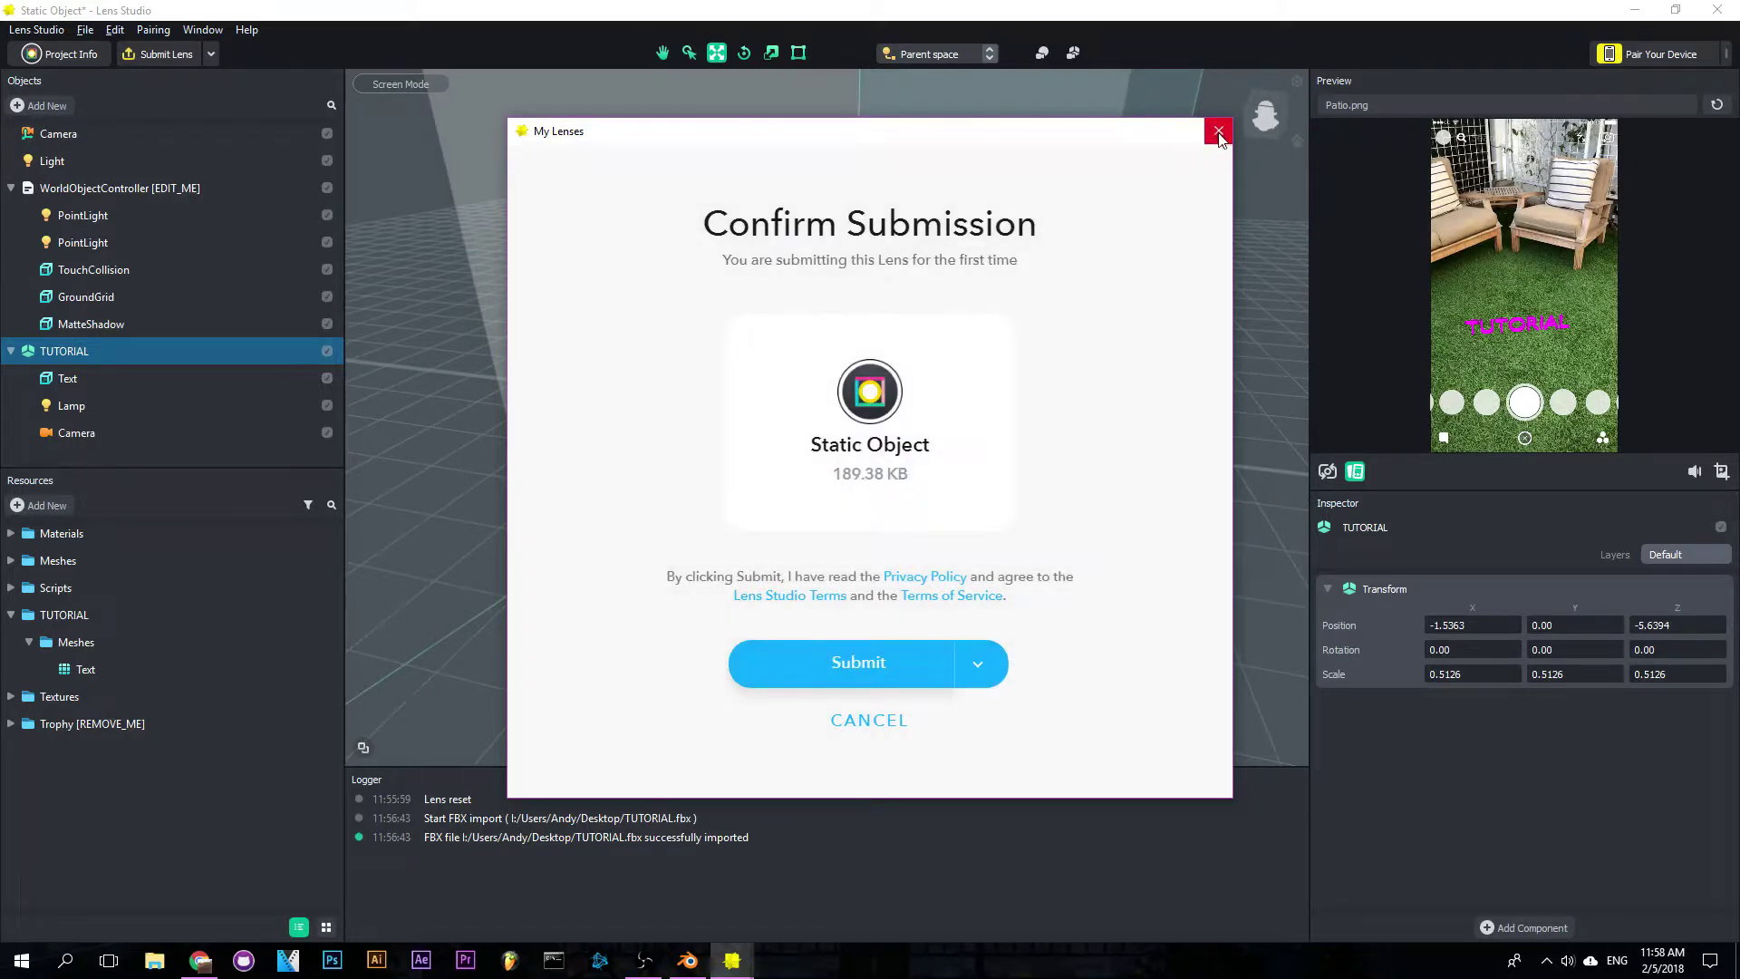
left_click(1218, 132)
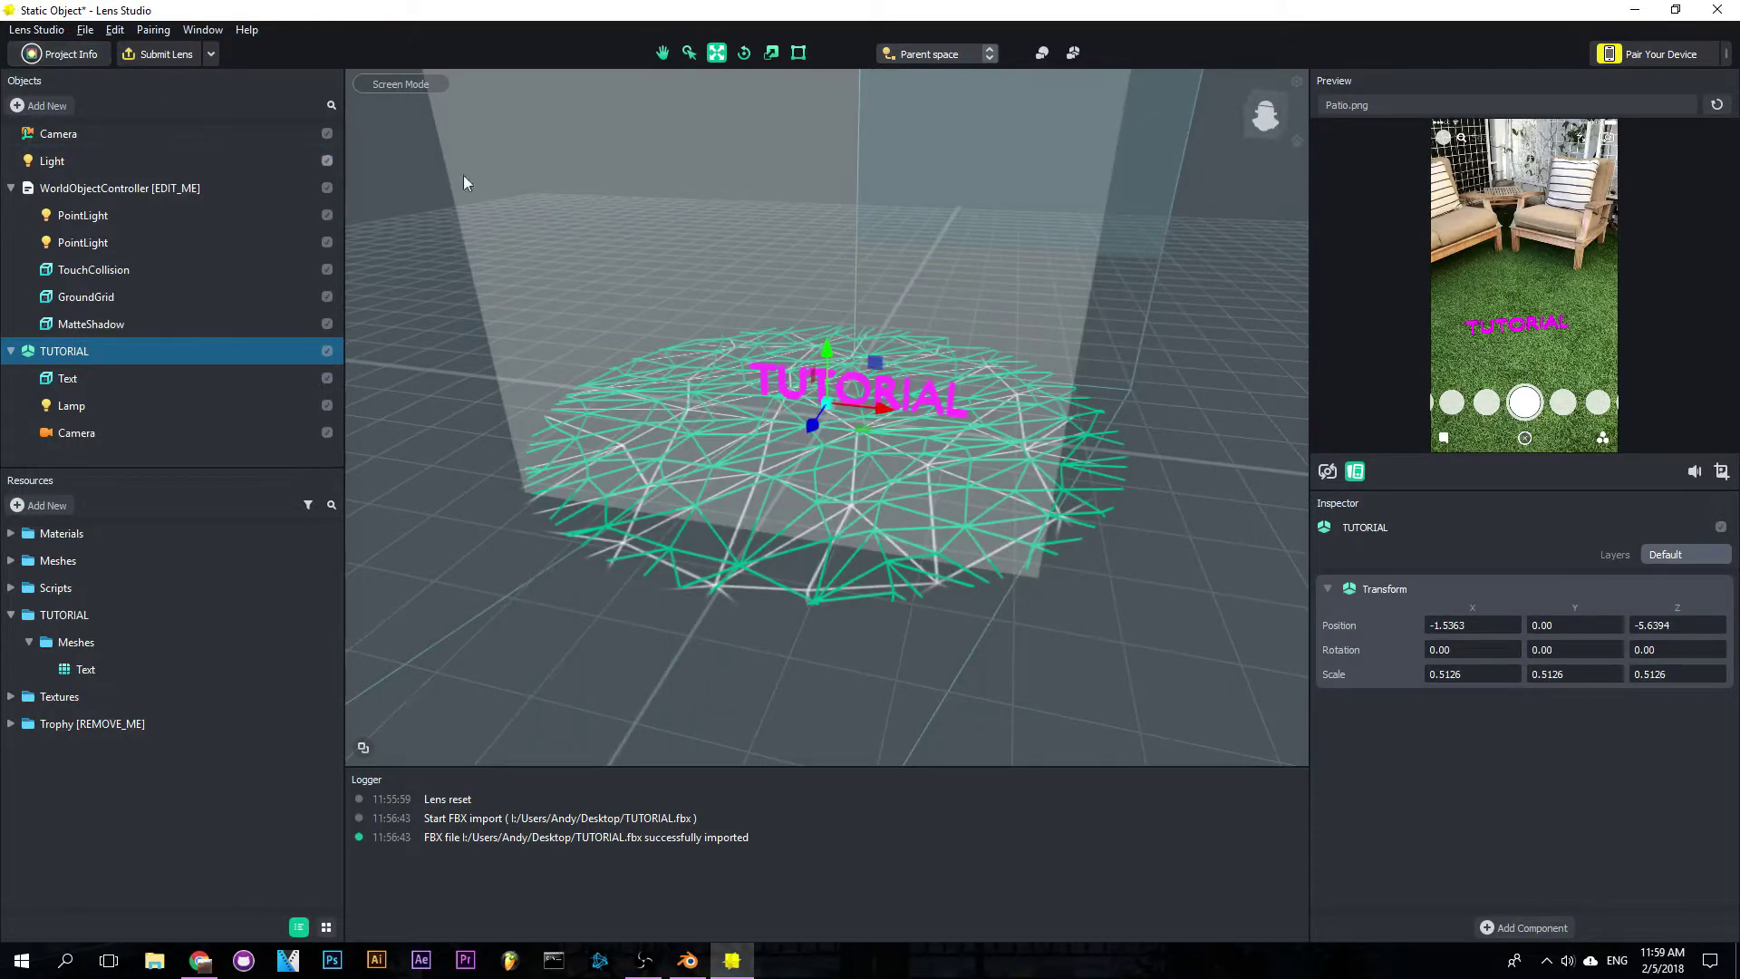
Step: Name the lens "tutorial" in the project info, set its hint to Tap Ground To Place, and apply the changes
left_click(214, 54)
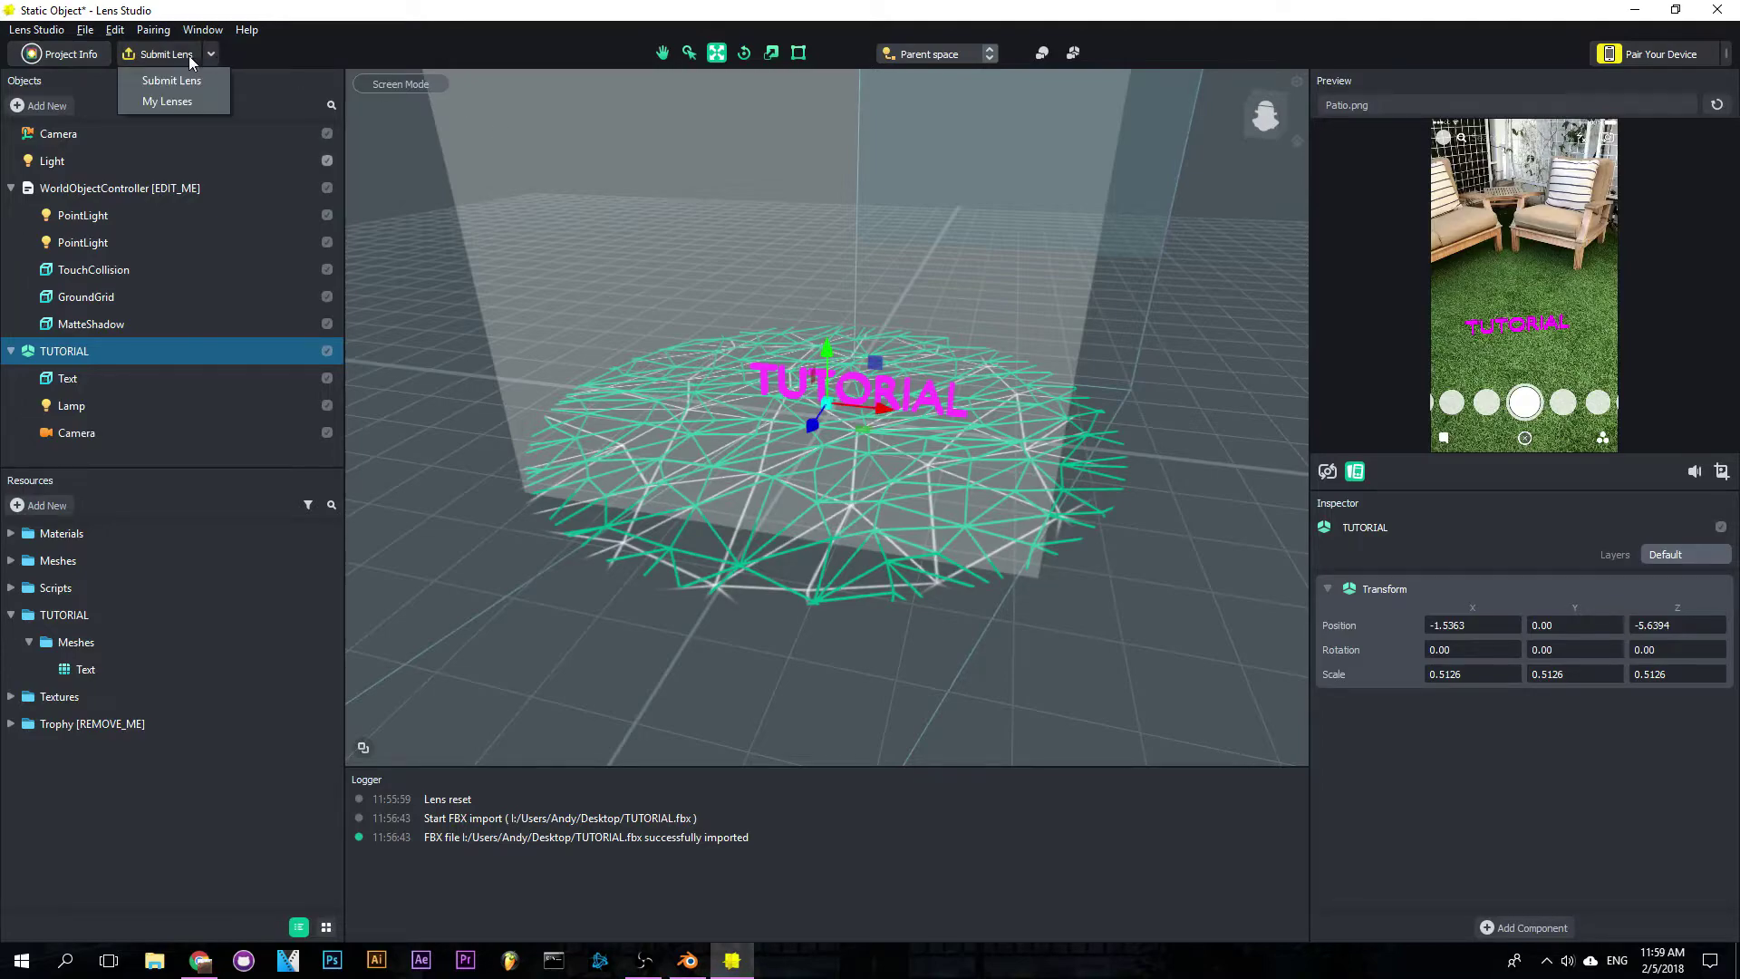
left_click(90, 56)
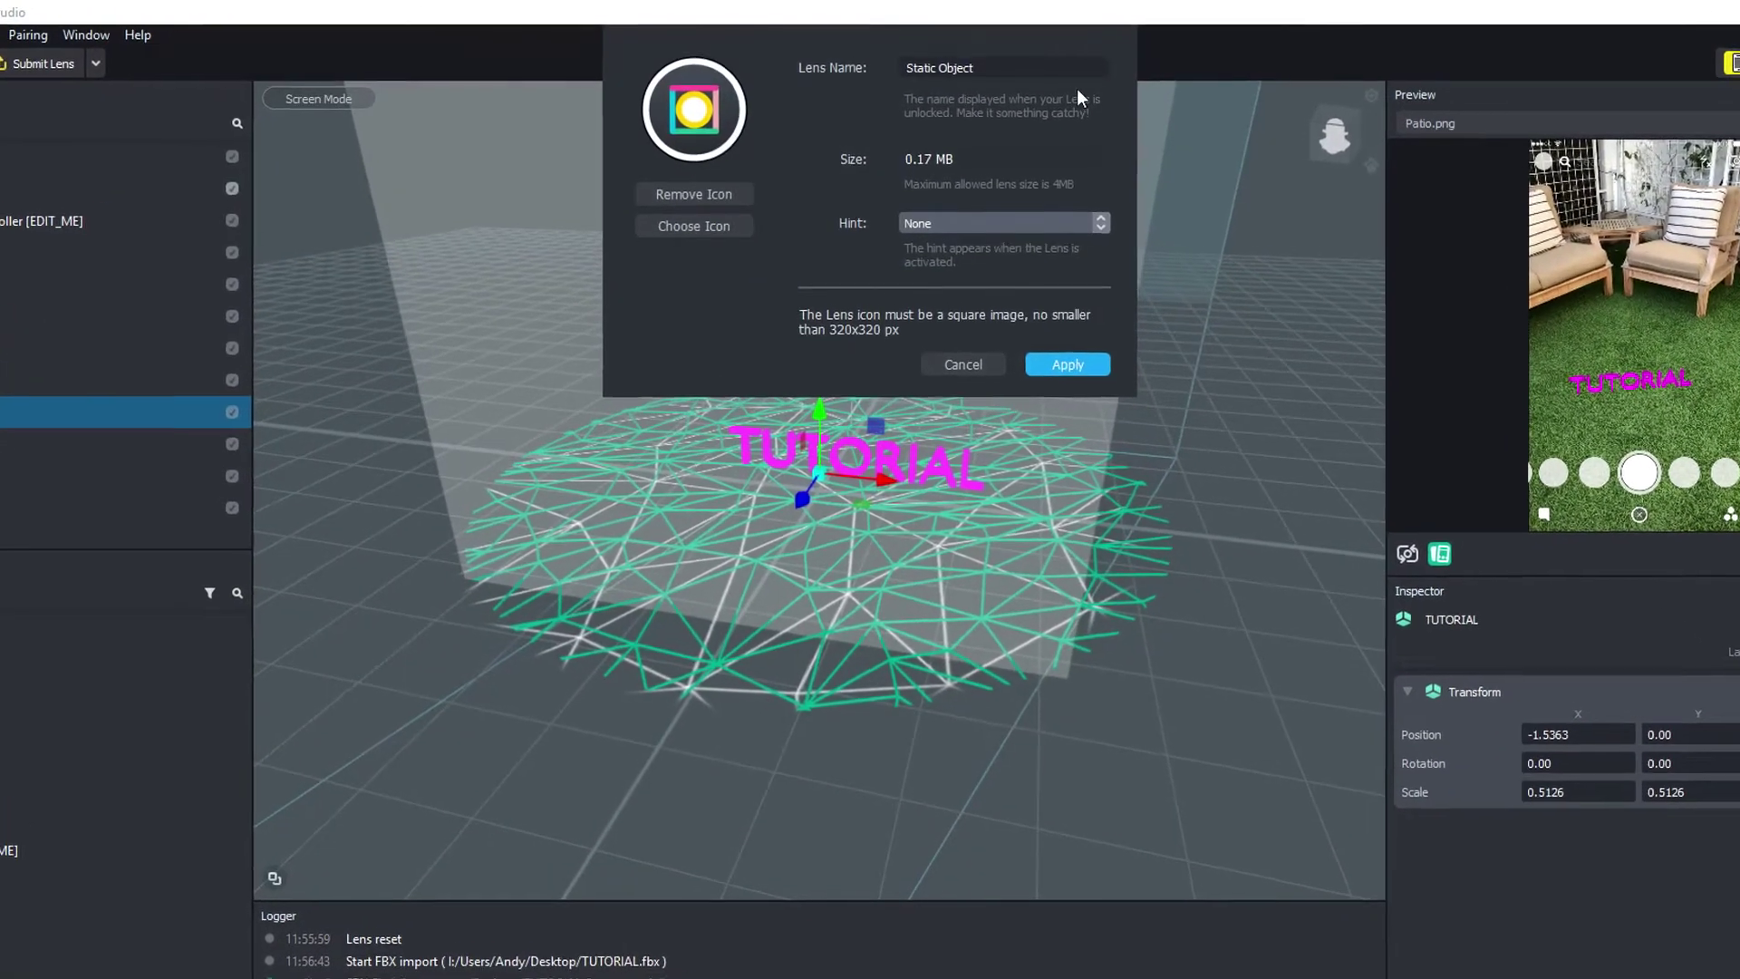
left_click_drag(1006, 61, 888, 65)
type("t")
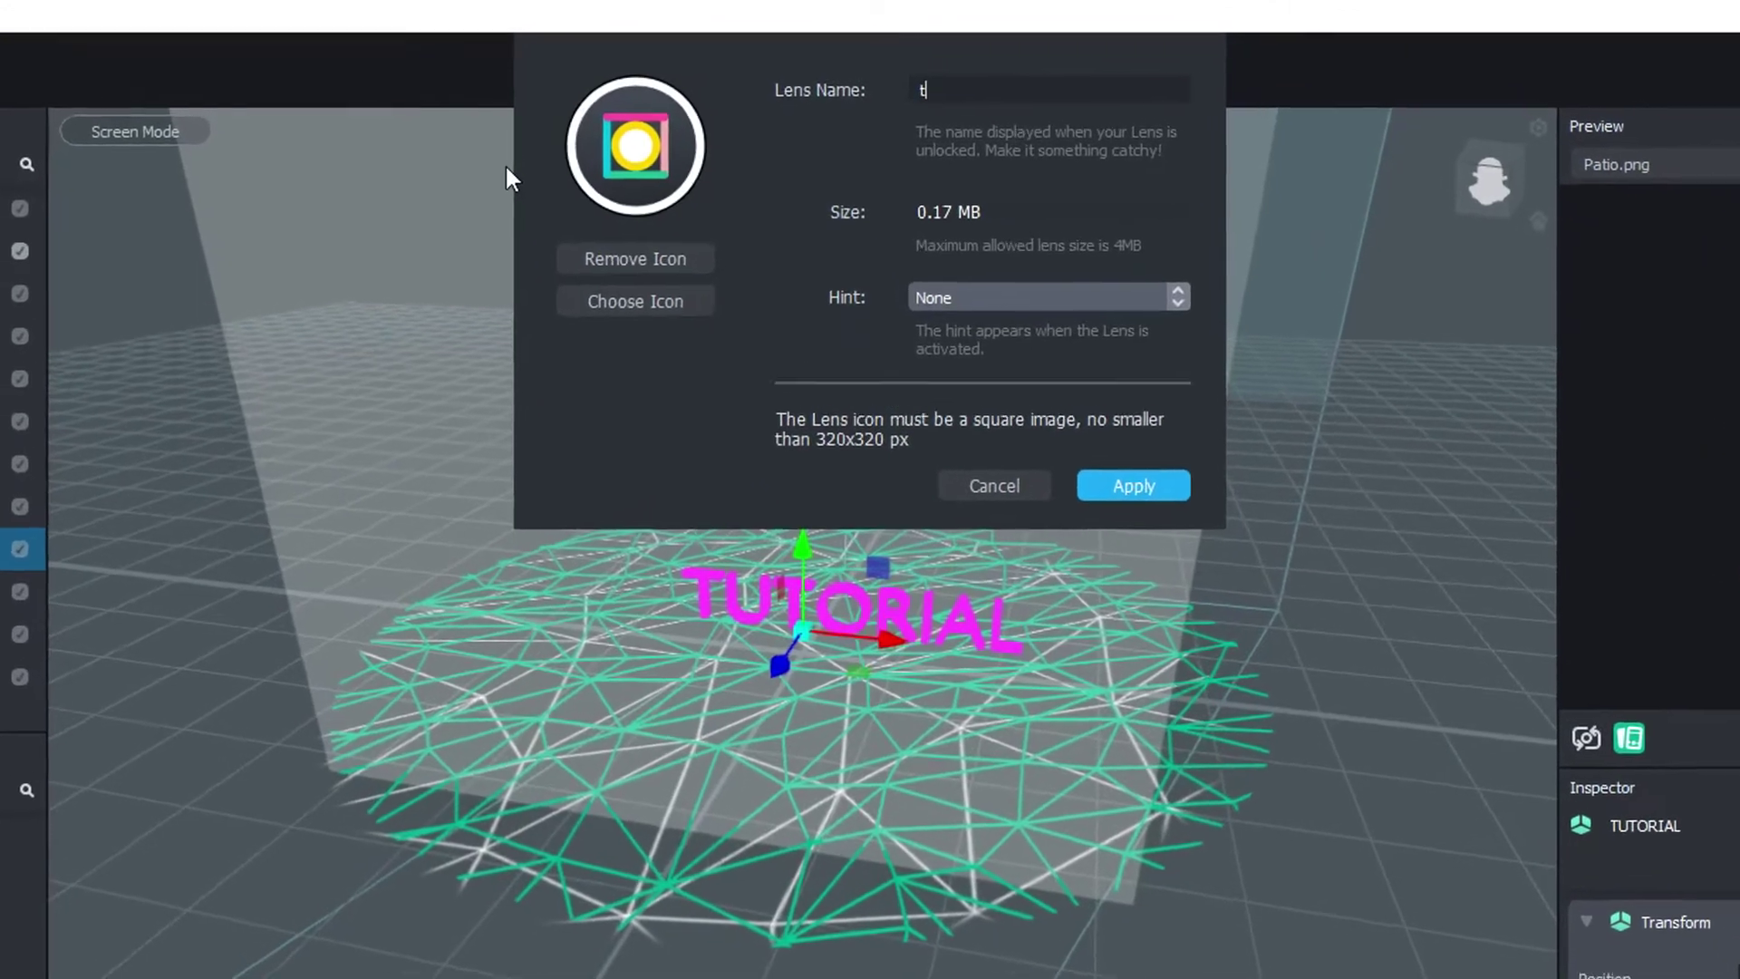
type("utorial")
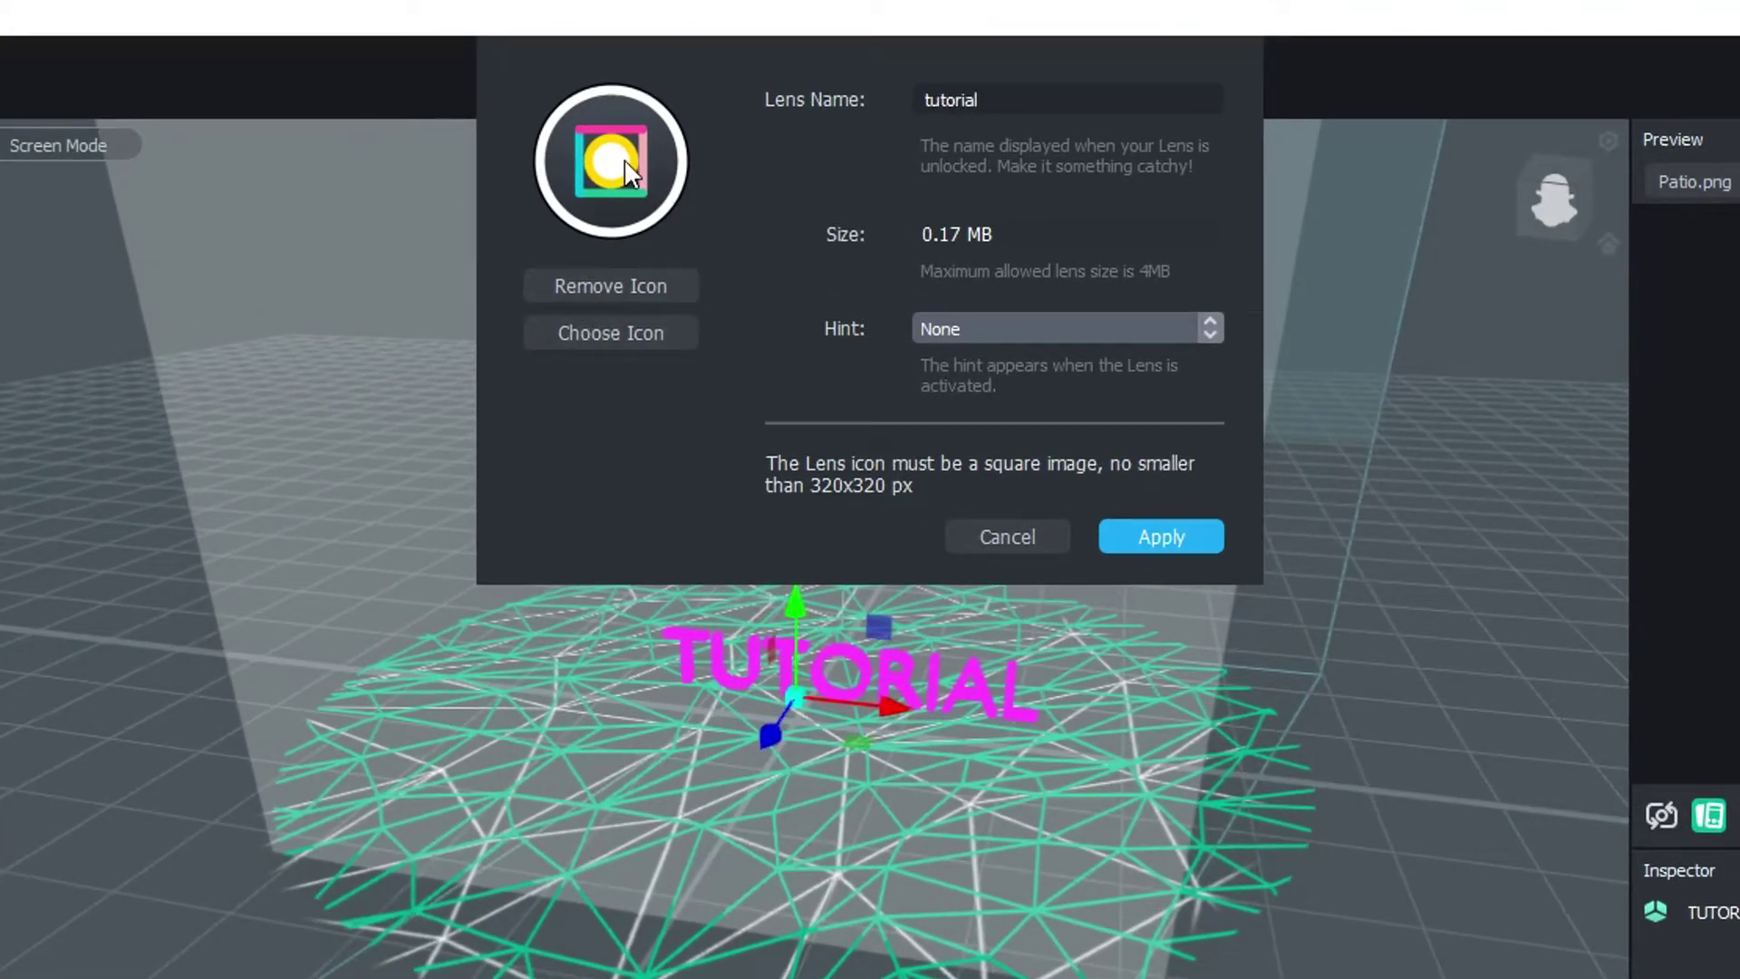
left_click(1070, 328)
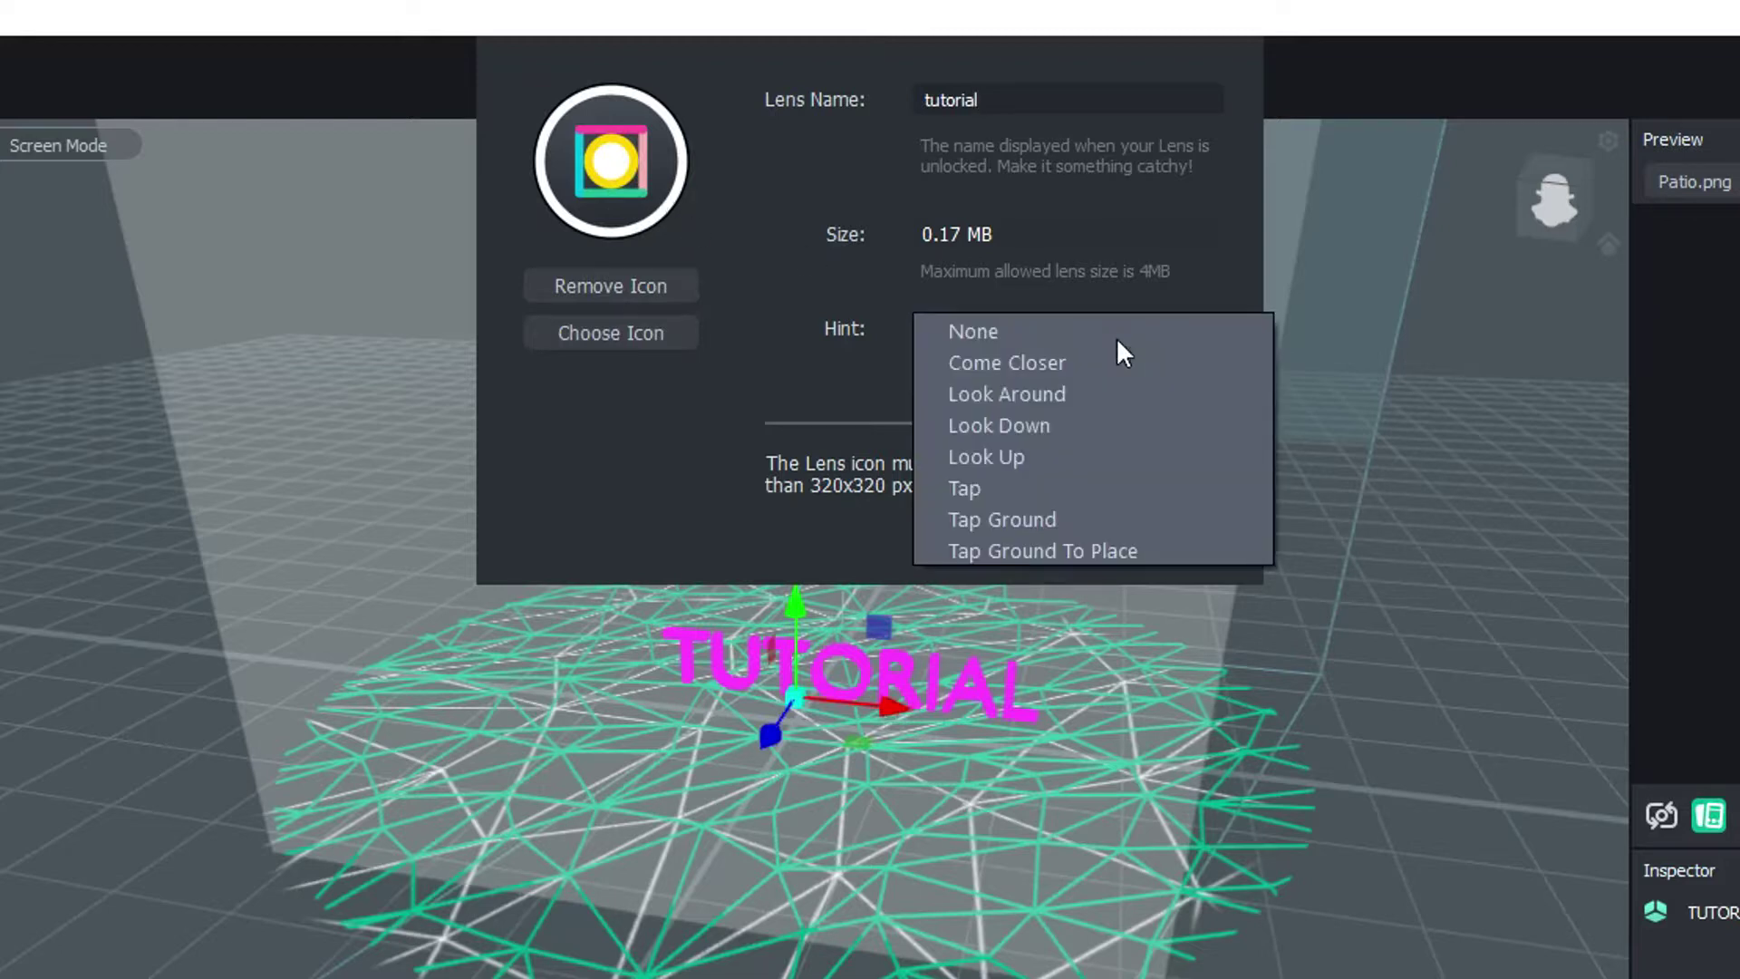
left_click(1099, 549)
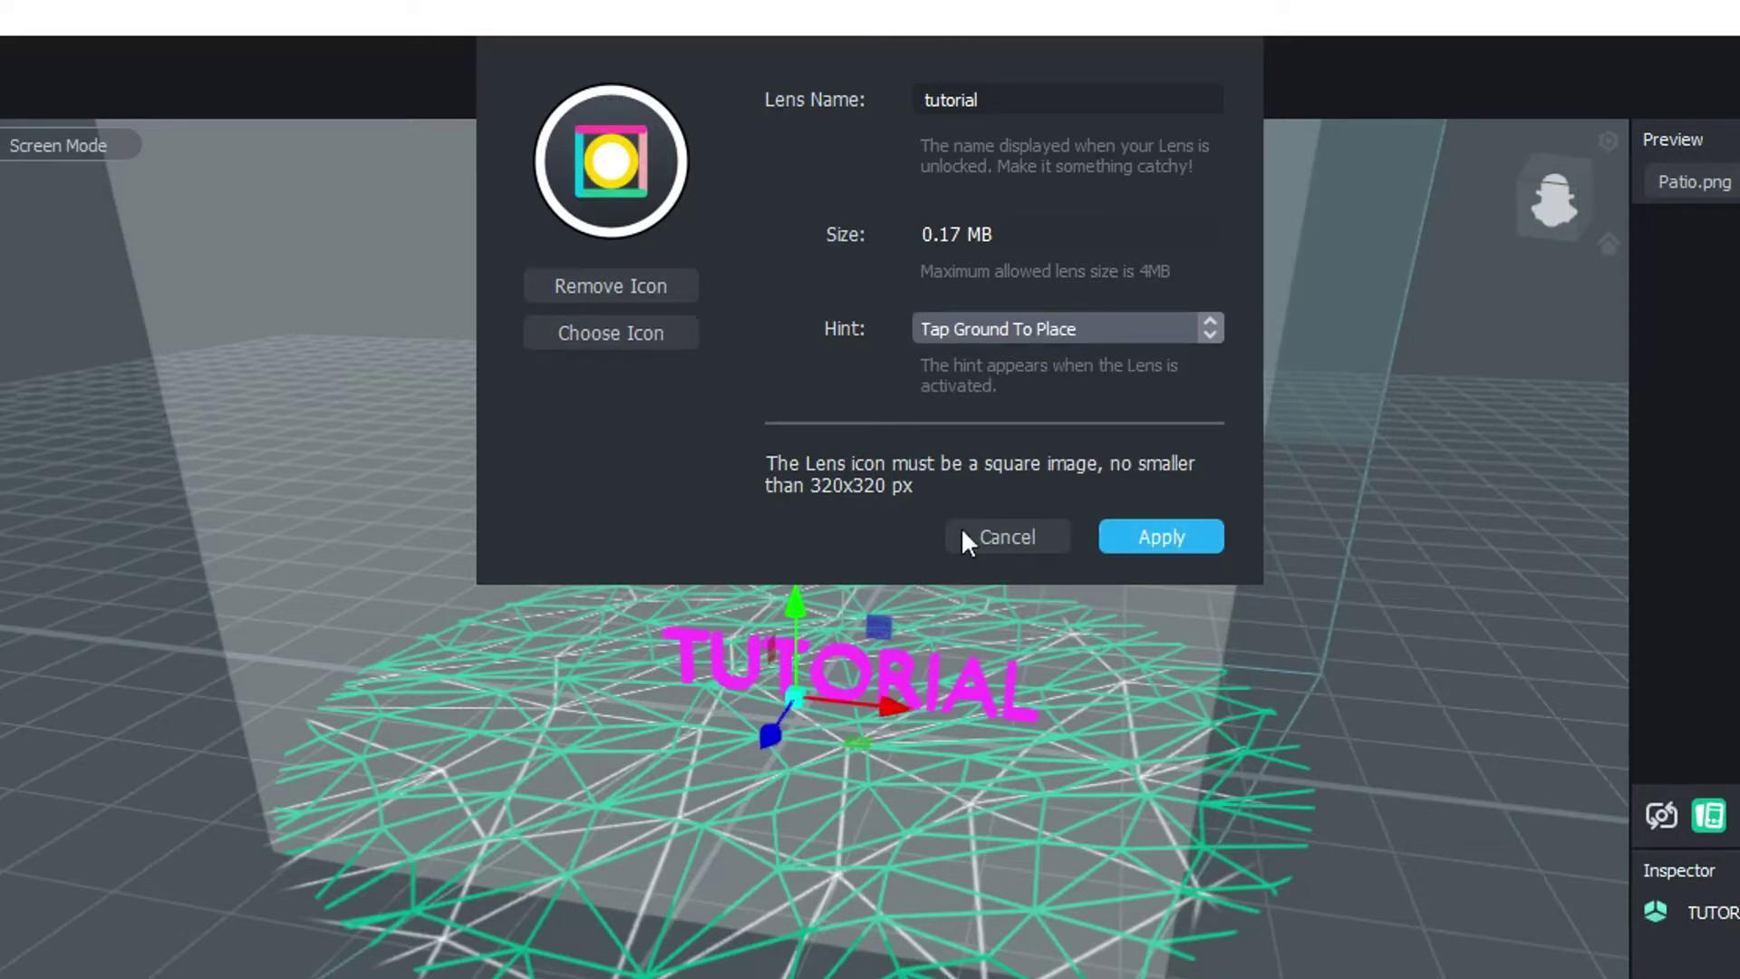
left_click(1161, 536)
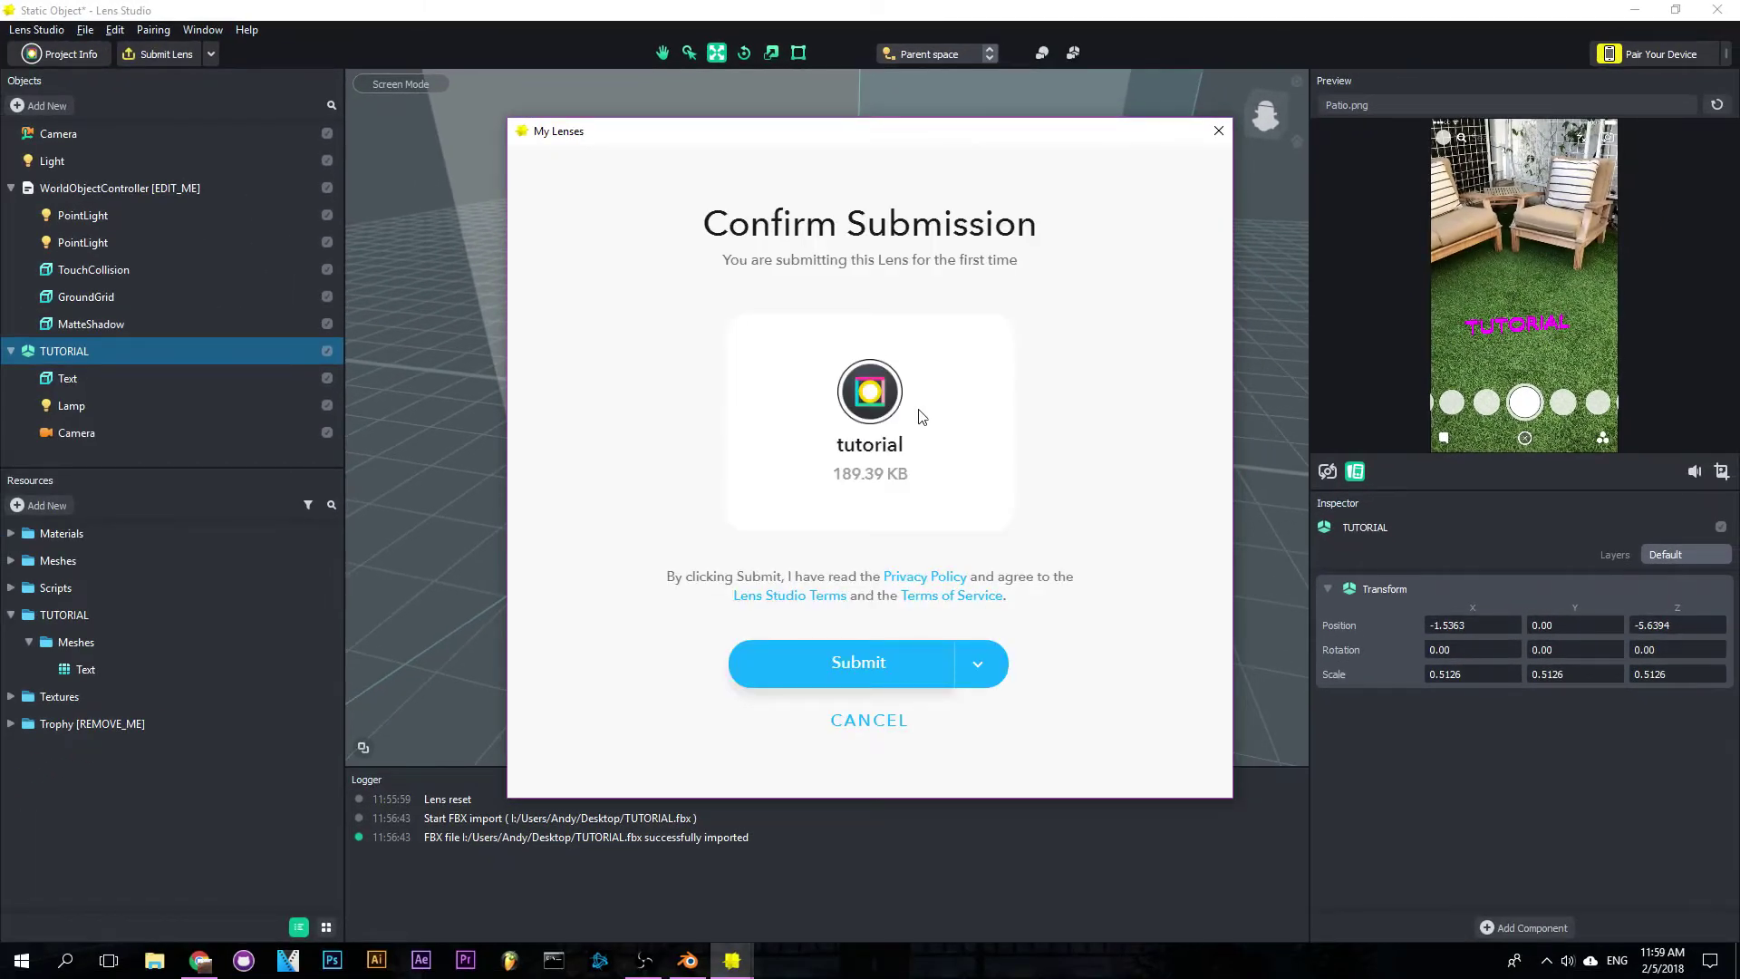
Step: Review the submission confirmation and upload options for the "tutorial" lens, and close the window without submitting
left_click(986, 665)
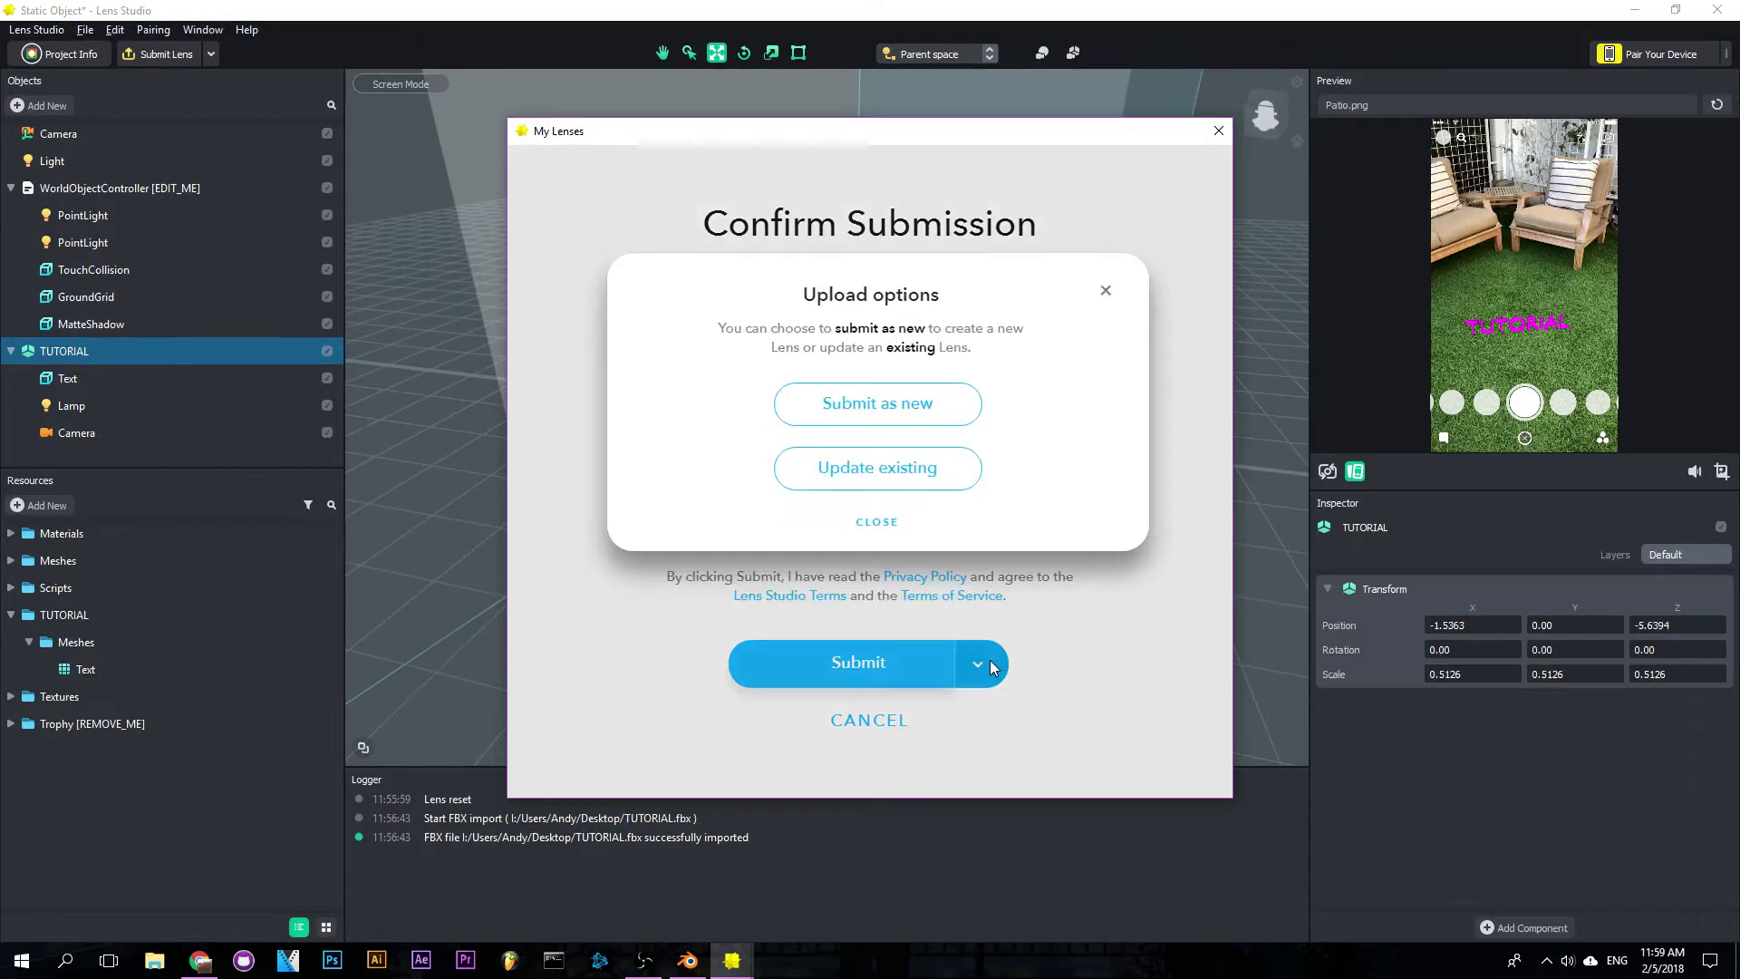
left_click(1105, 292)
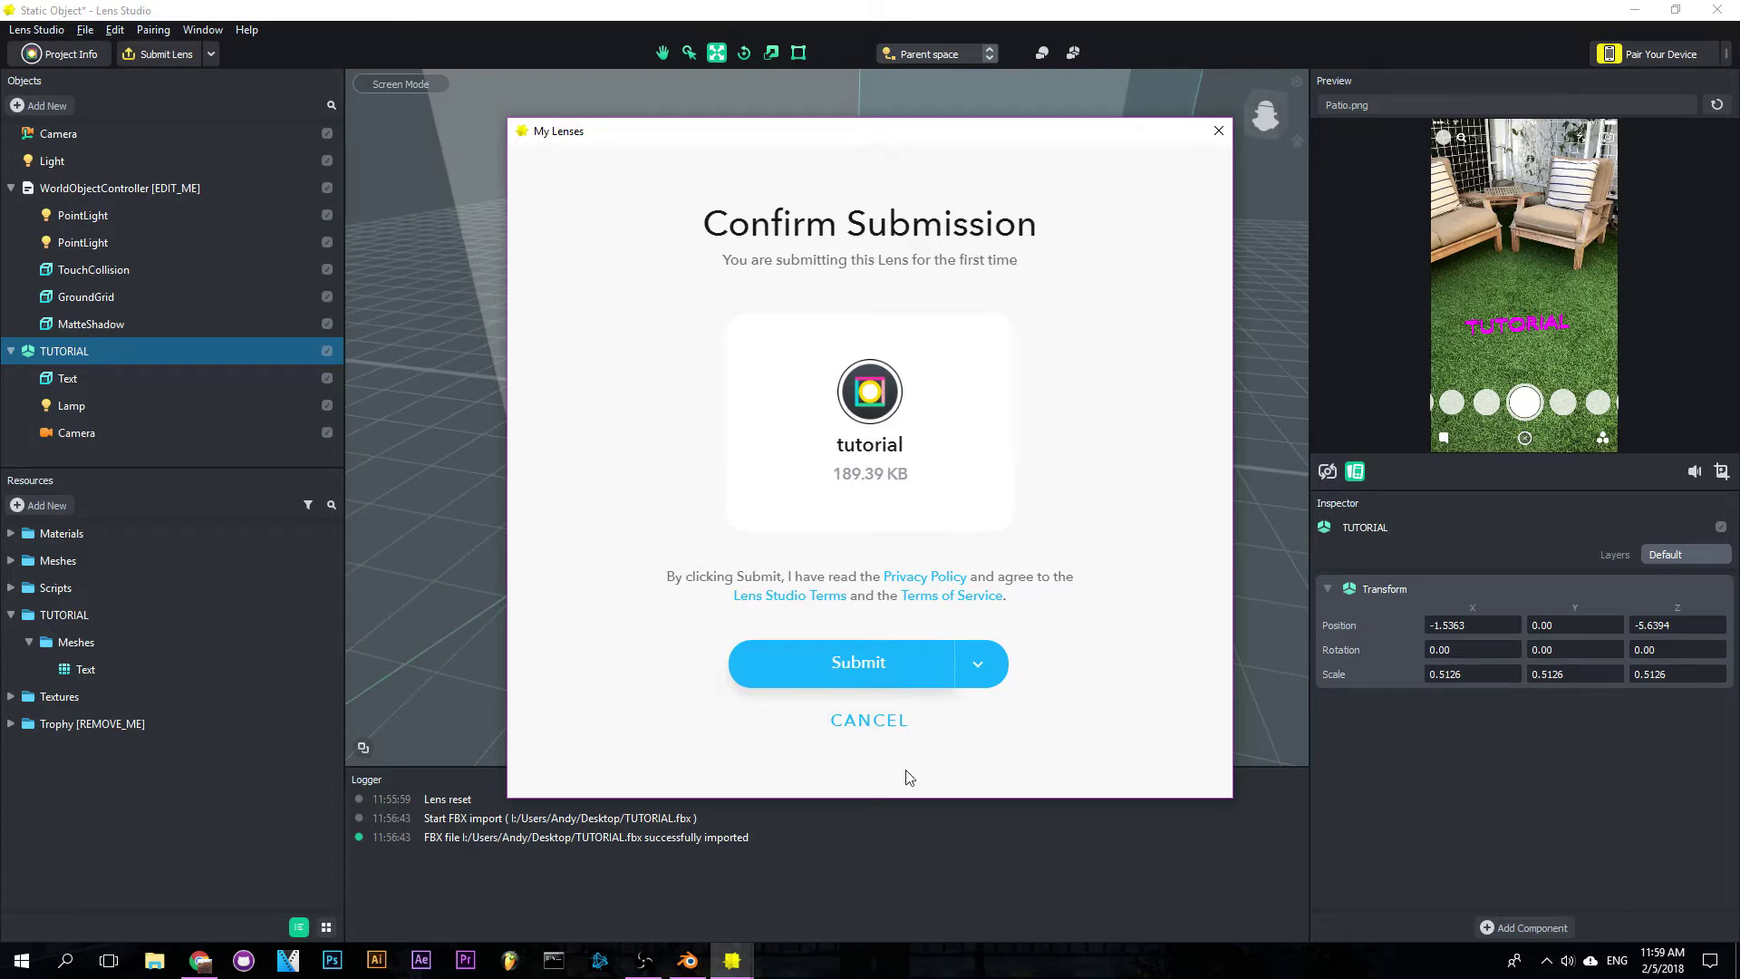
left_click(1218, 132)
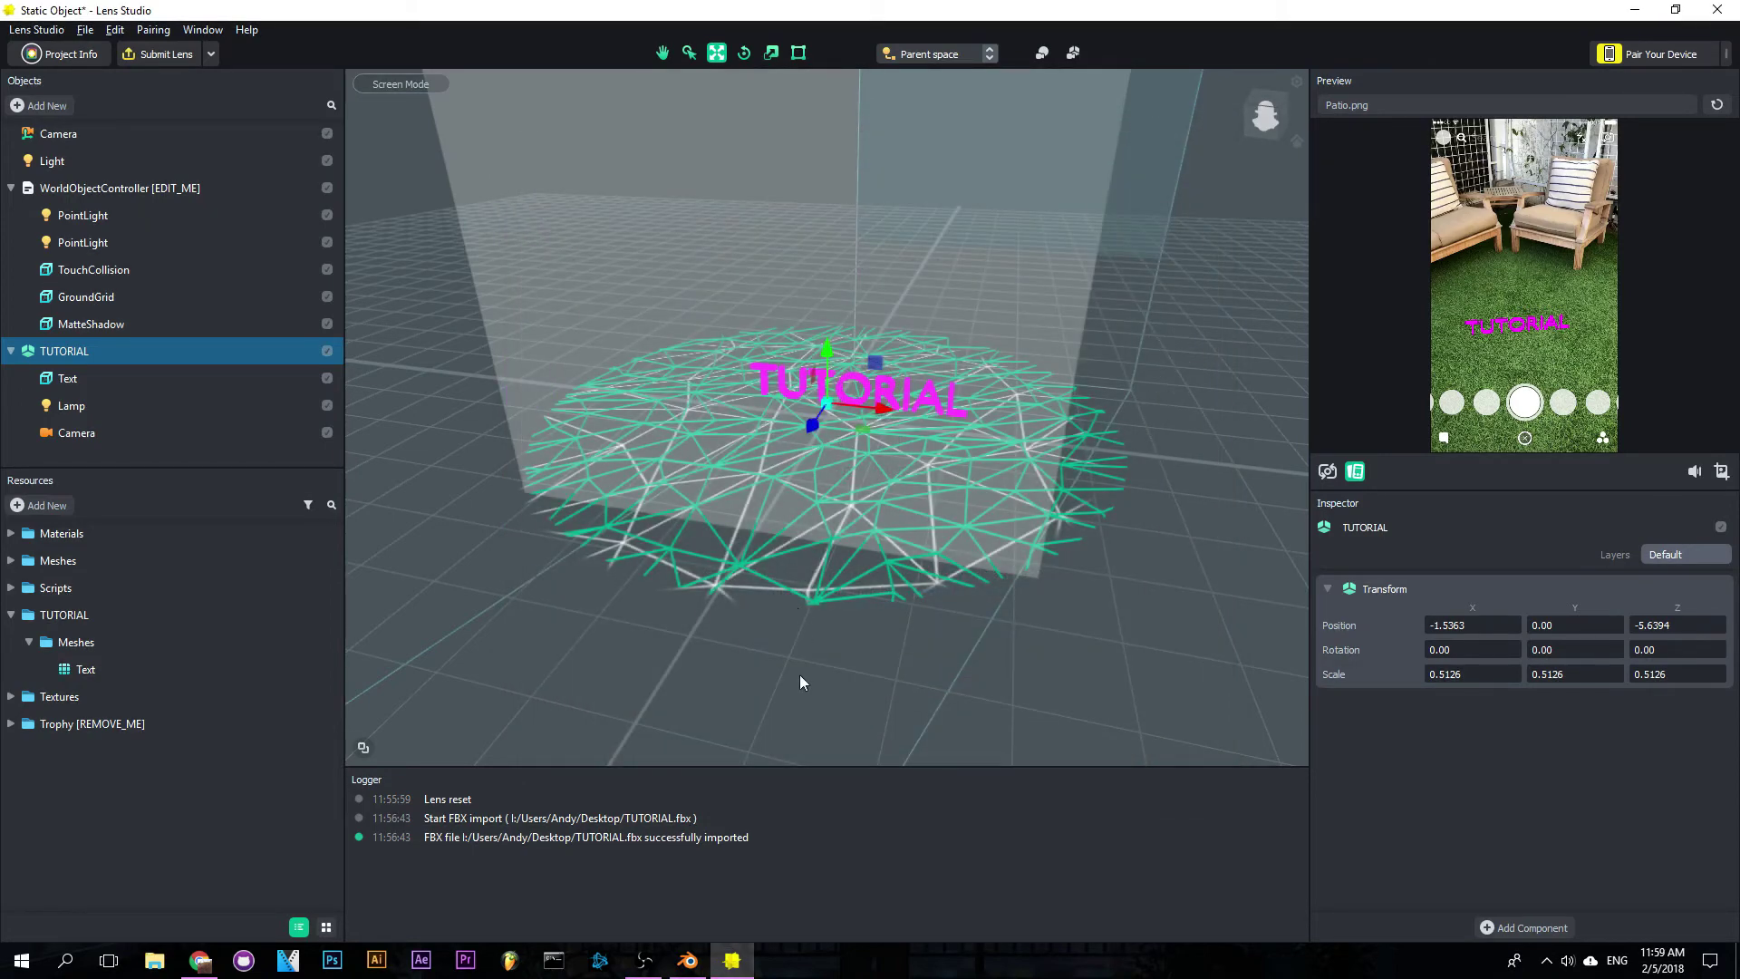